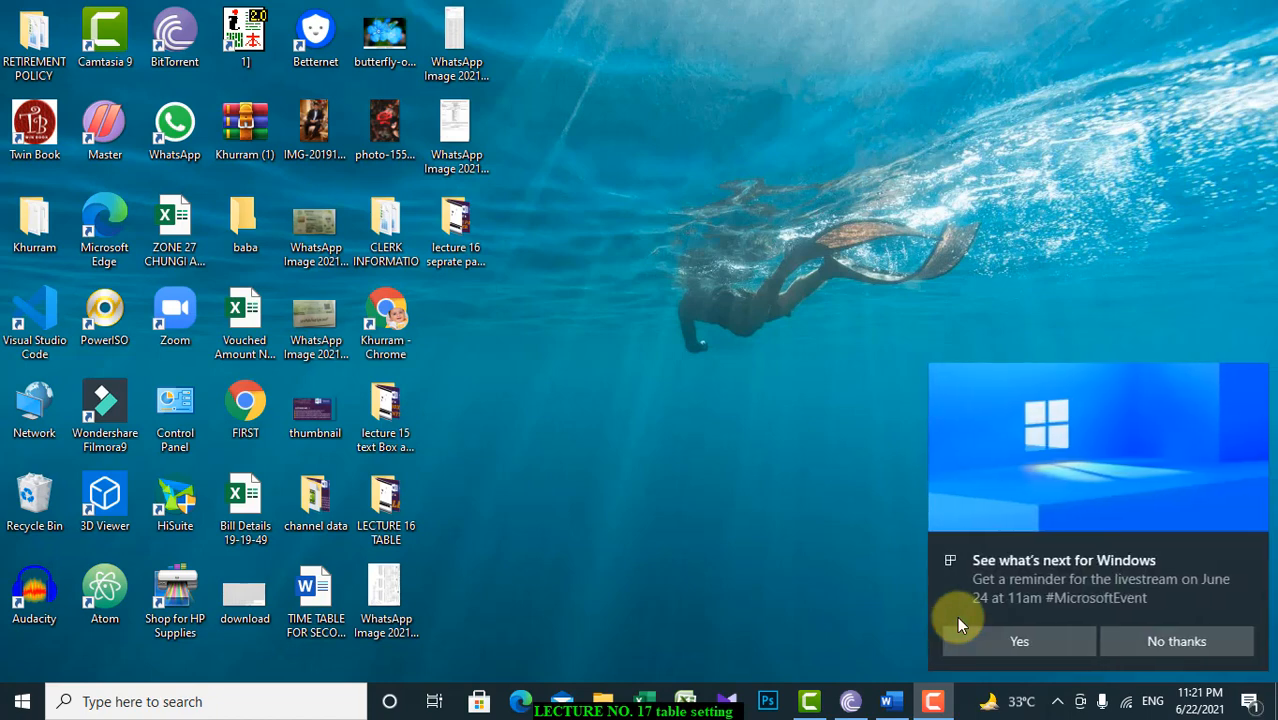
# Switch to the blank Word document and insert a table with four columns and four rows.
pyautogui.click(1242, 555)
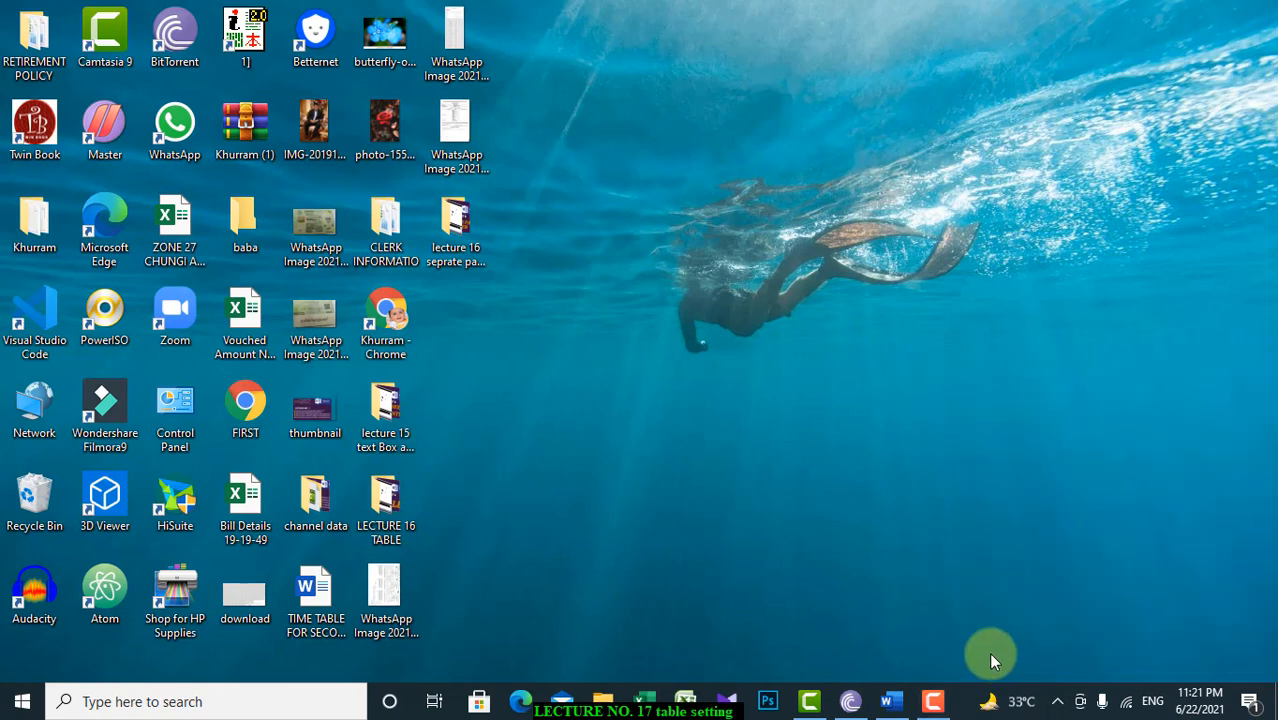
pyautogui.click(893, 701)
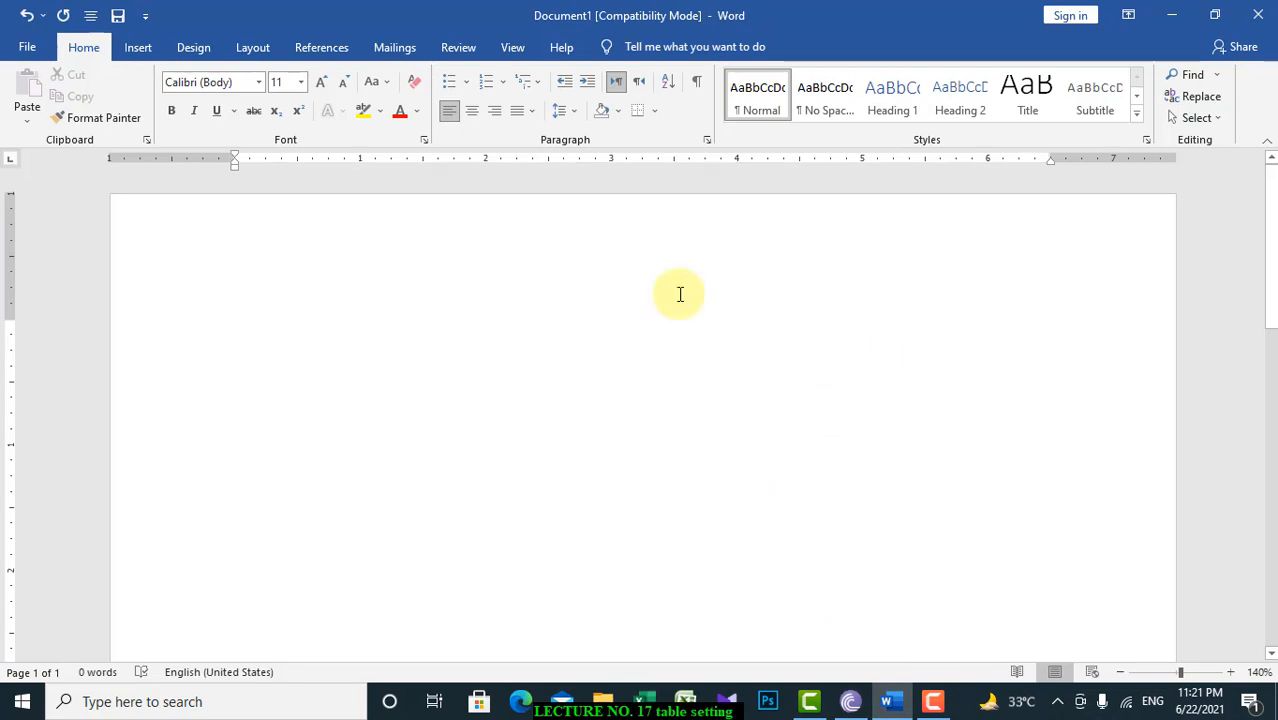
pyautogui.click(127, 52)
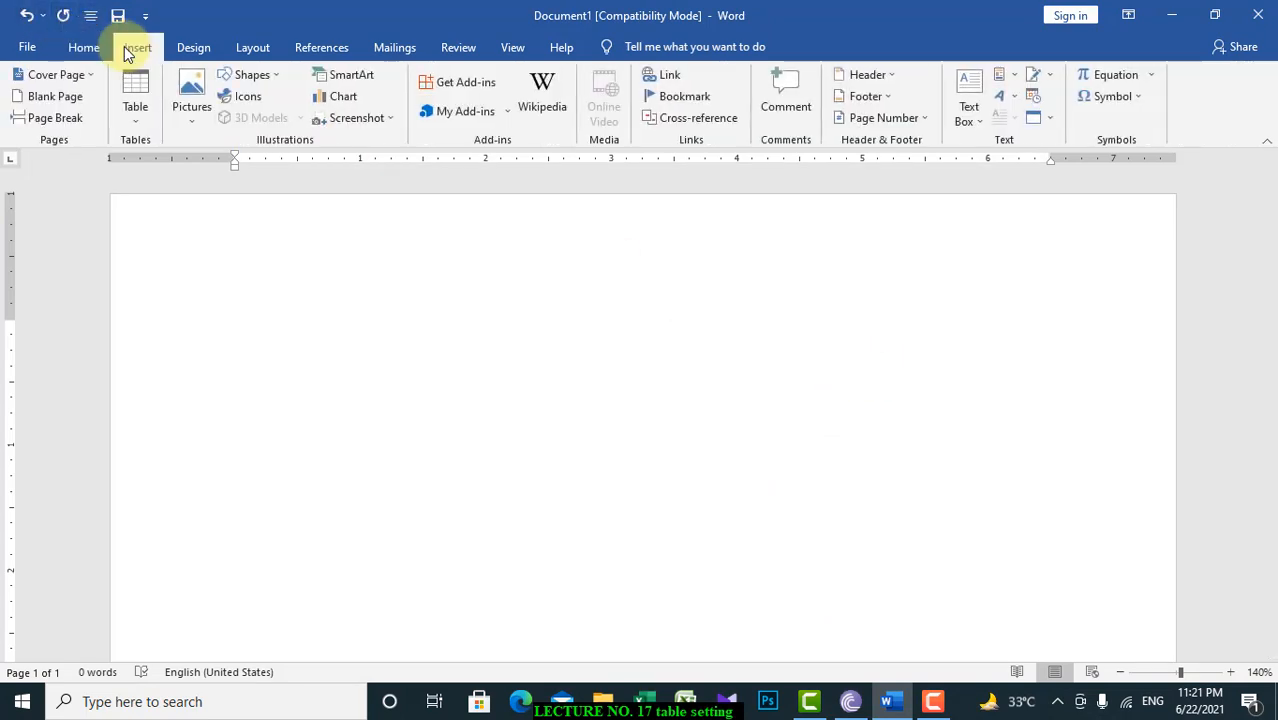
pyautogui.click(138, 118)
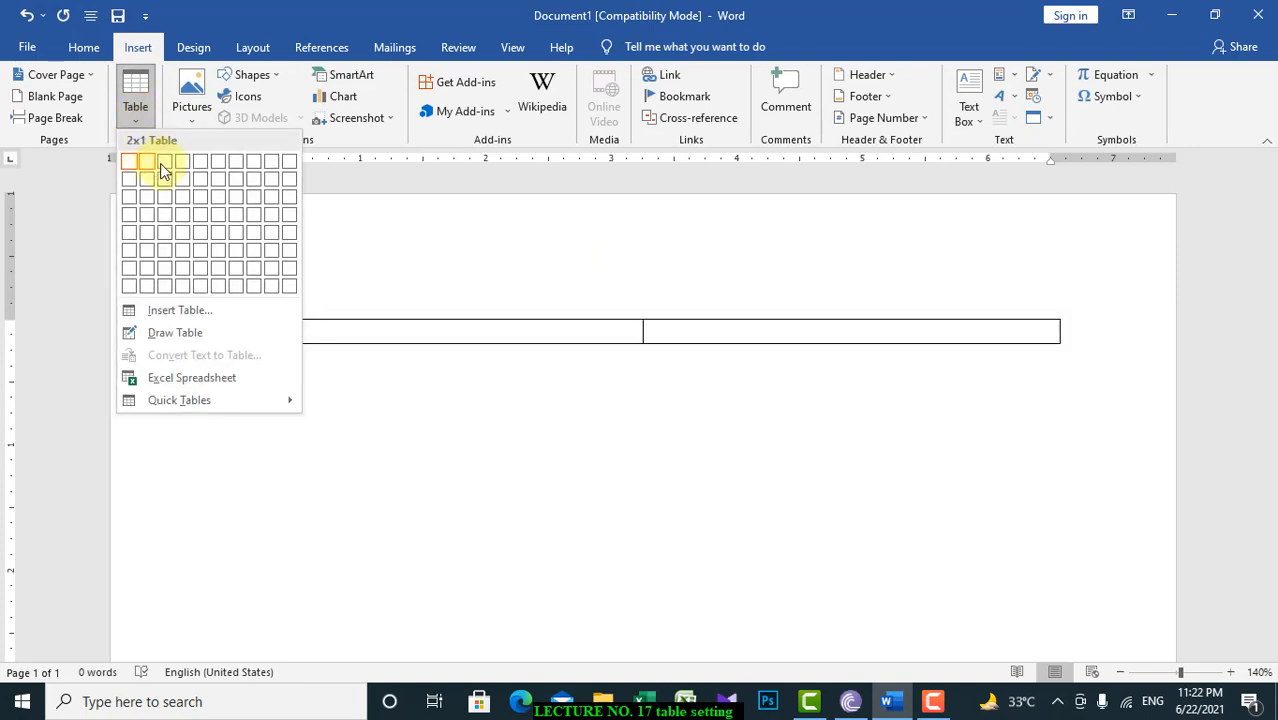
pyautogui.click(182, 209)
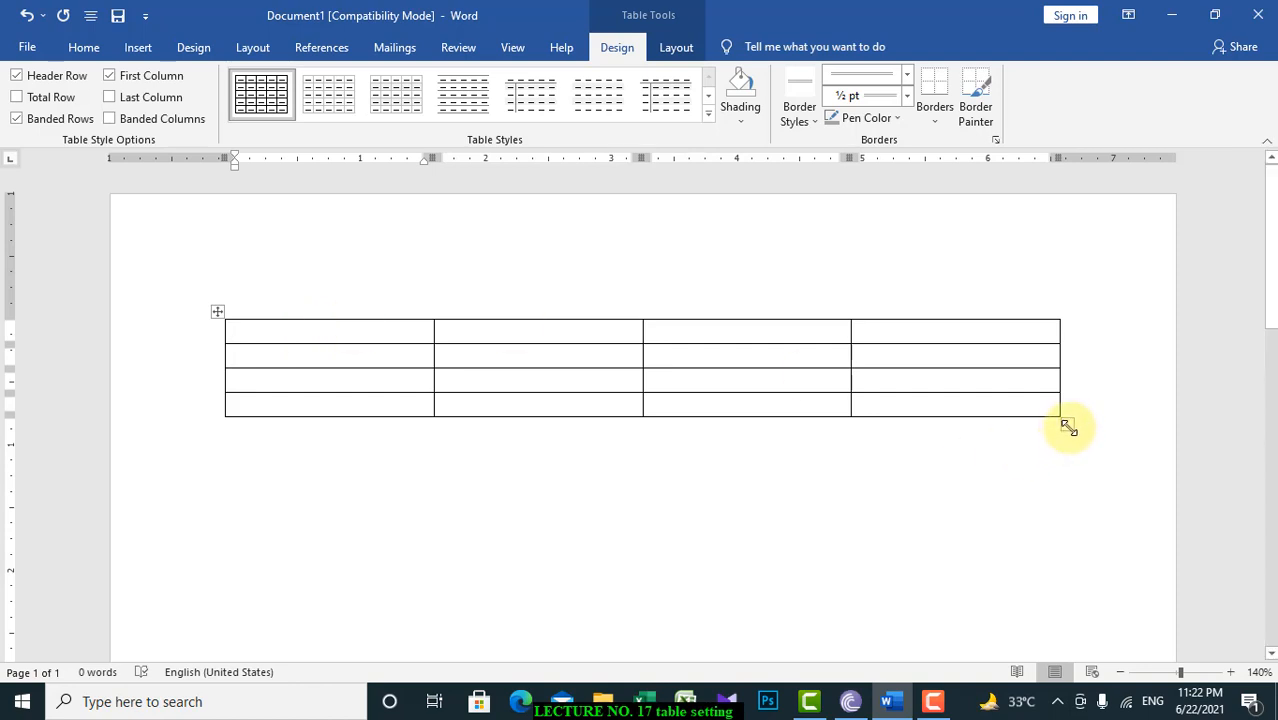
# Enlarge the table to about 2.3 inches tall, and narrow its third column to about 1.1 inches and first column to about 0.8 inches.
pyautogui.moveTo(1068, 427); pyautogui.dragTo(1077, 614)
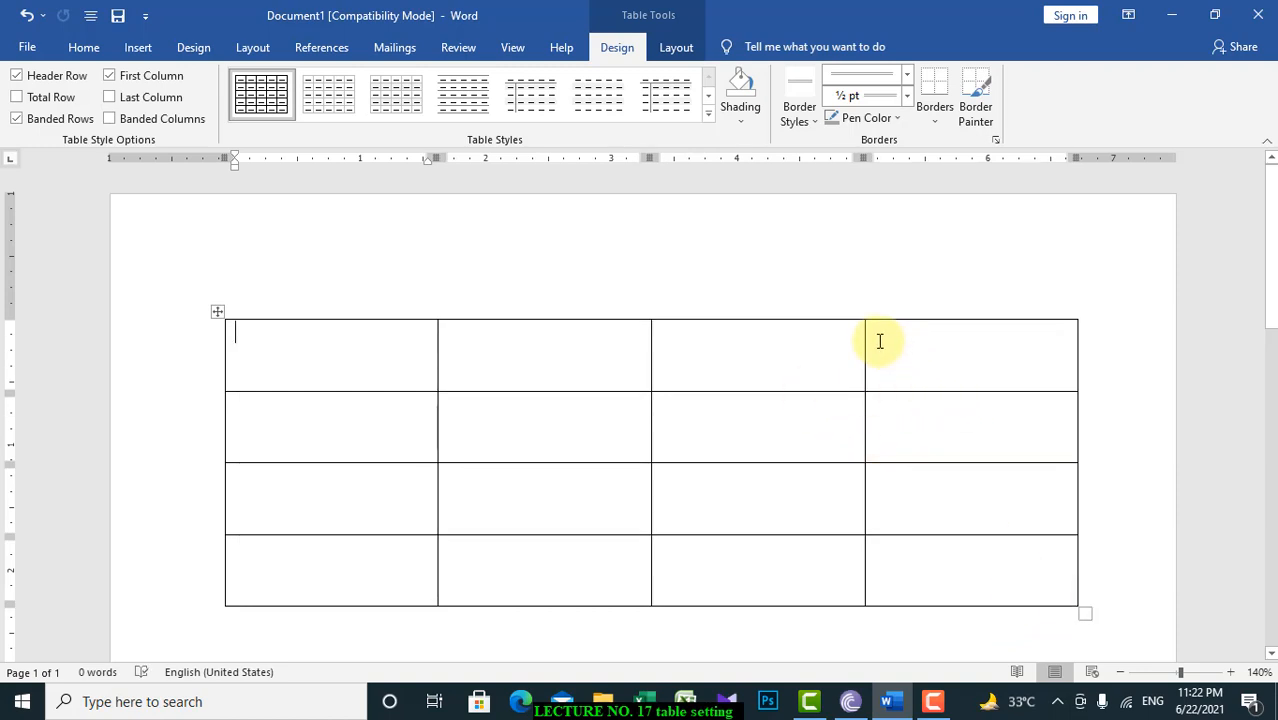
pyautogui.moveTo(863, 336)
pyautogui.mouseDown()
pyautogui.moveTo(759, 345)
pyautogui.moveTo(879, 351)
pyautogui.moveTo(793, 360)
pyautogui.mouseUp()
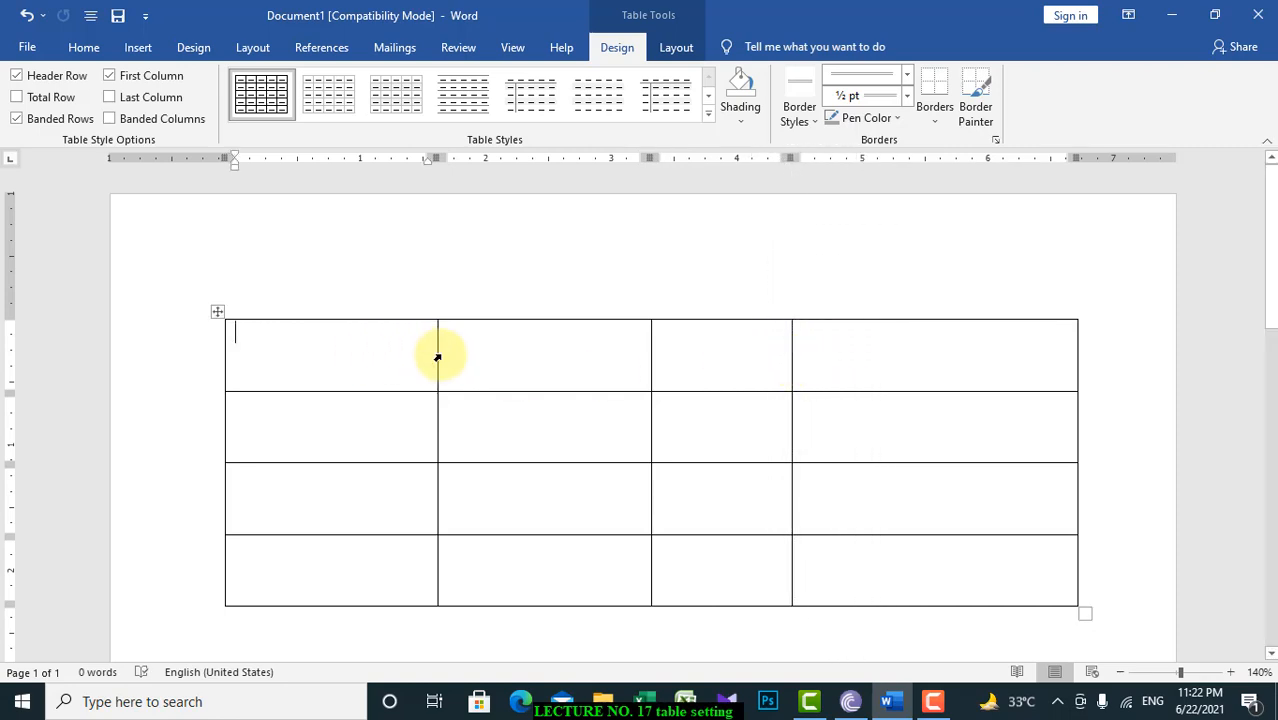
pyautogui.moveTo(431, 356); pyautogui.dragTo(329, 365)
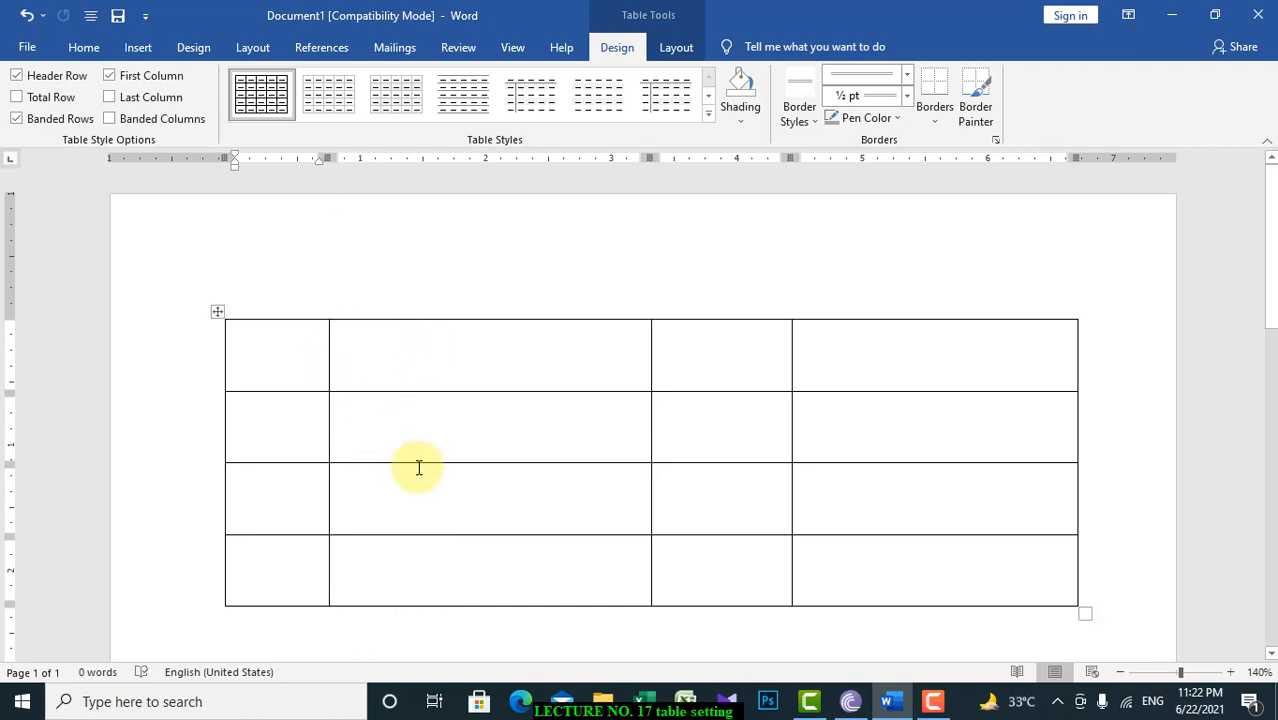
# Make the table's second and third rows about 1.2 and 1.3 inches tall, and shorten the last row to about 0.3 inches.
pyautogui.moveTo(418, 463); pyautogui.dragTo(425, 538)
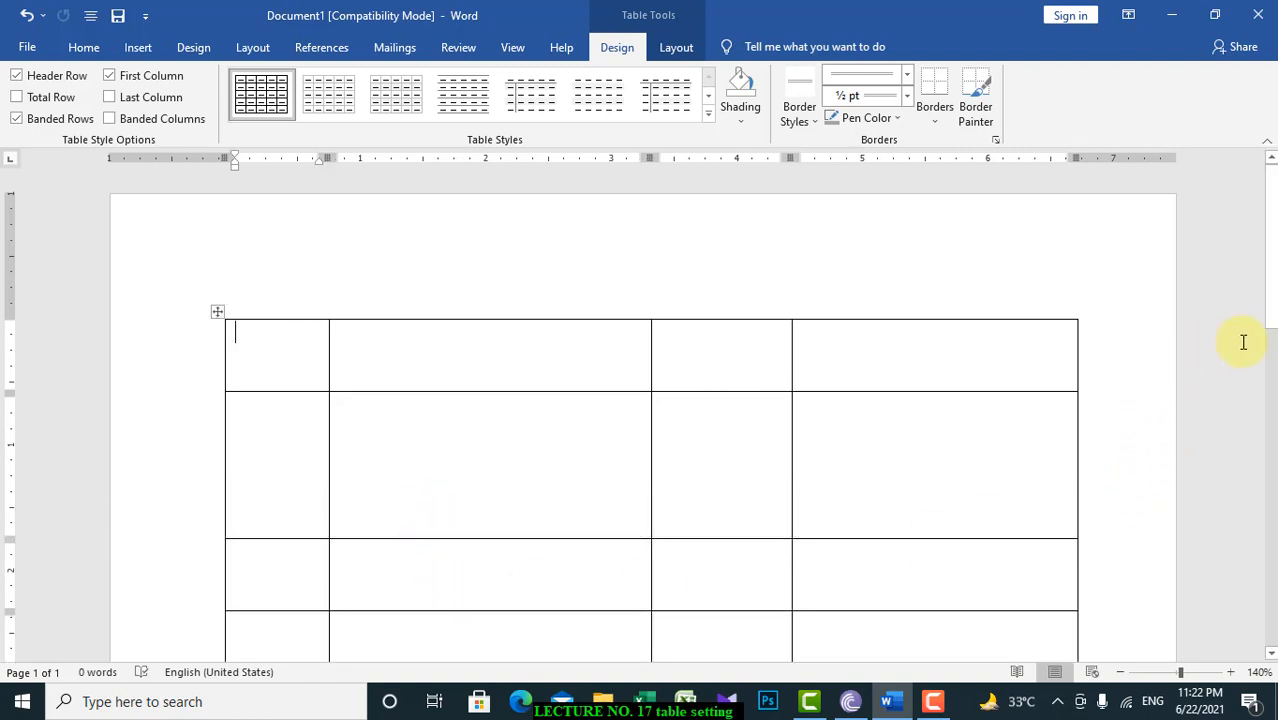
pyautogui.moveTo(1273, 325); pyautogui.dragTo(1272, 371)
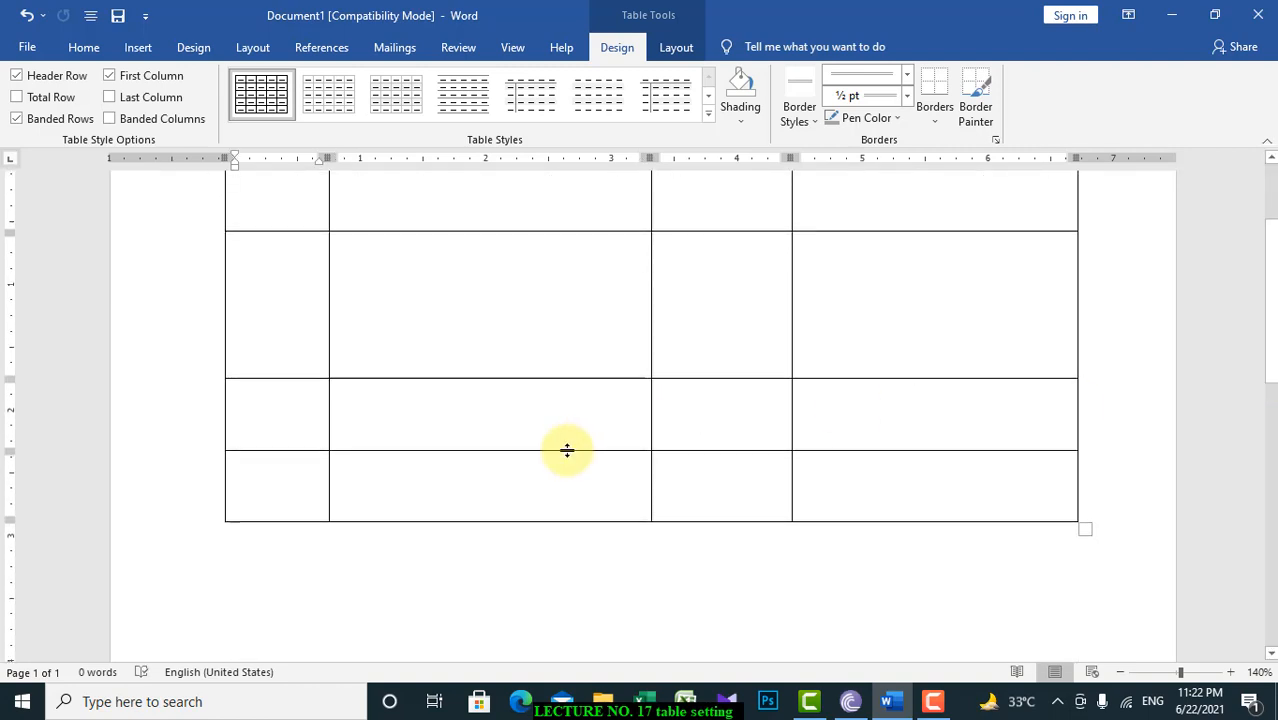
pyautogui.moveTo(568, 448); pyautogui.dragTo(571, 540)
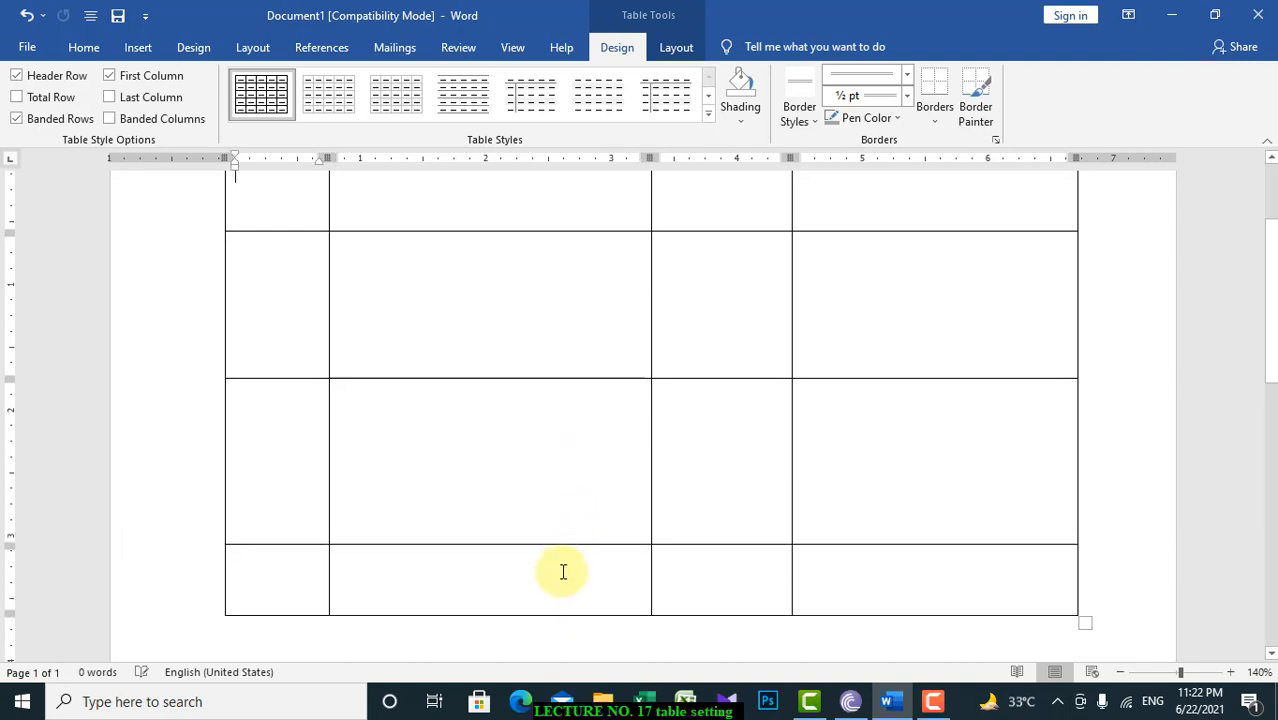
pyautogui.moveTo(548, 615); pyautogui.dragTo(545, 582)
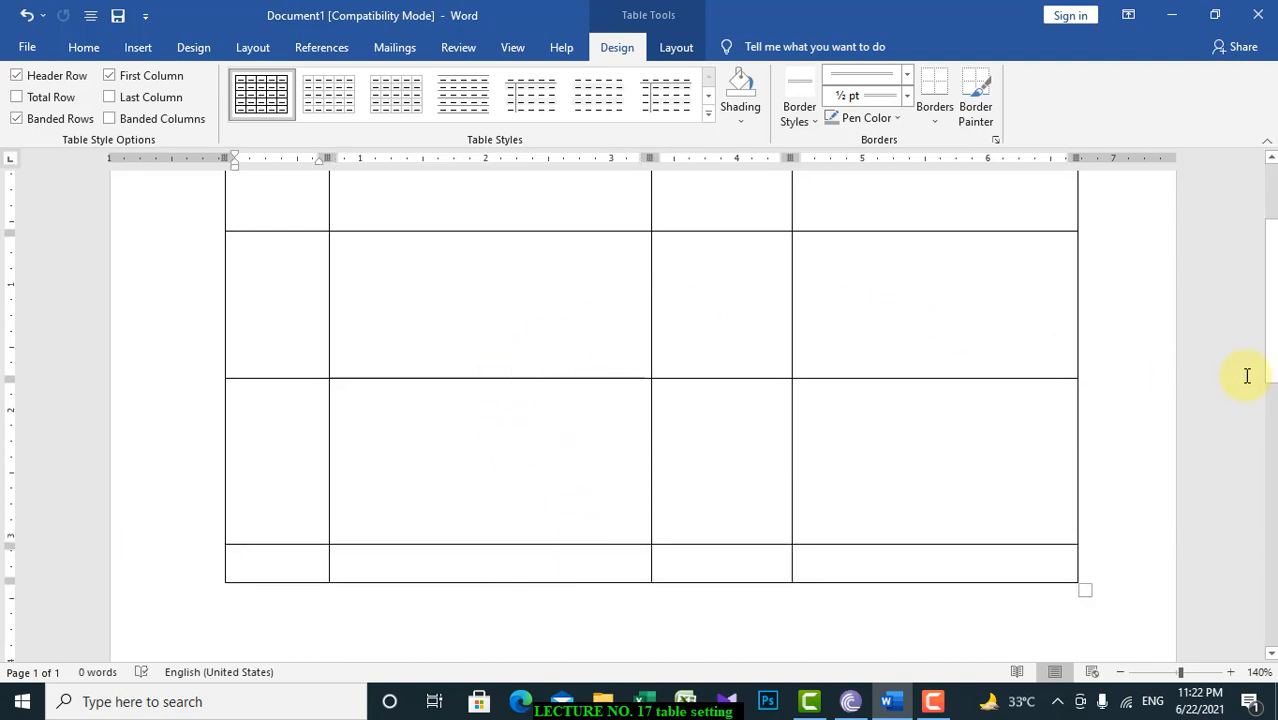
# Select all the table's cells and distribute the rows evenly.
pyautogui.moveTo(1271, 362)
pyautogui.mouseDown()
pyautogui.moveTo(1272, 342)
pyautogui.moveTo(1272, 355)
pyautogui.mouseUp()
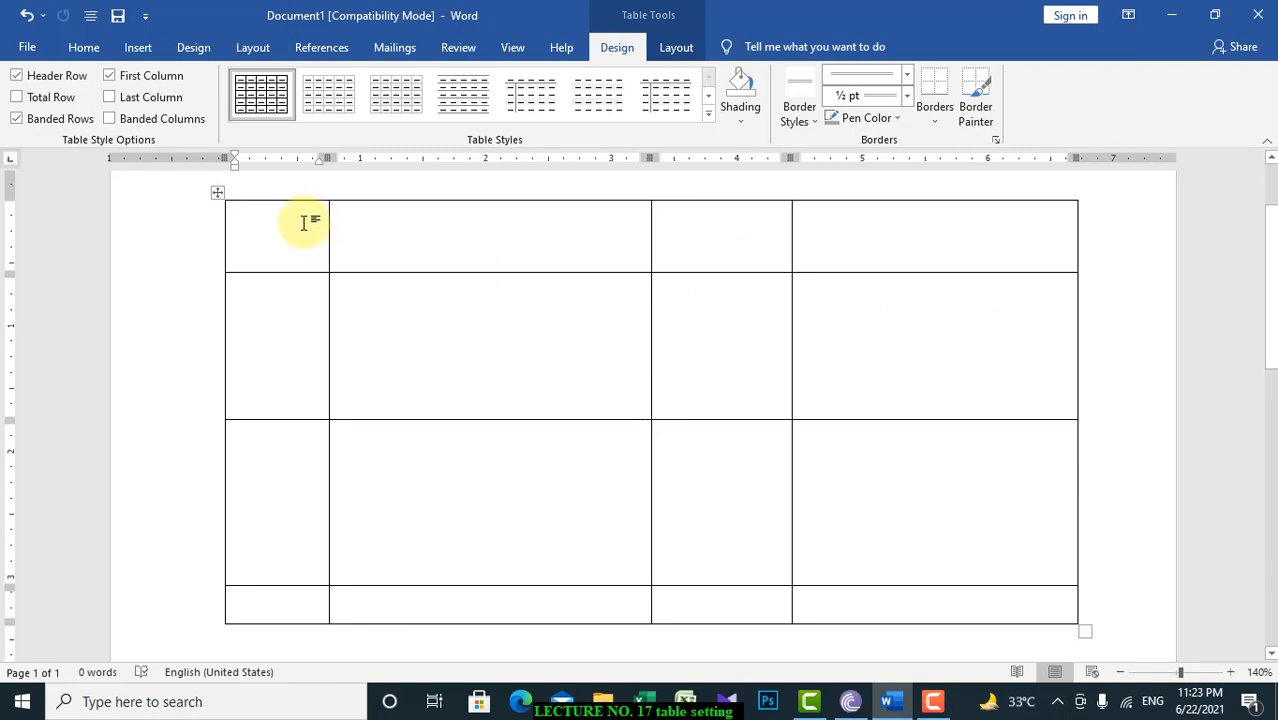
pyautogui.moveTo(303, 222); pyautogui.dragTo(921, 598)
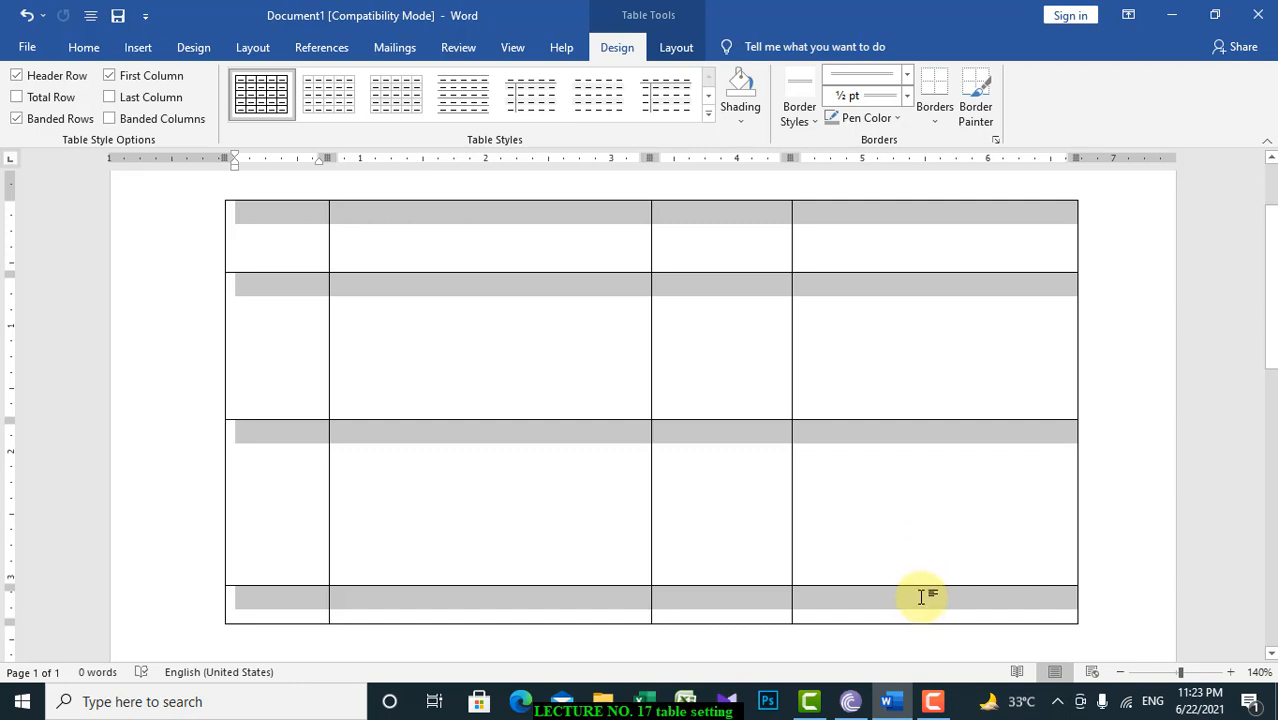
pyautogui.moveTo(921, 597); pyautogui.dragTo(921, 597)
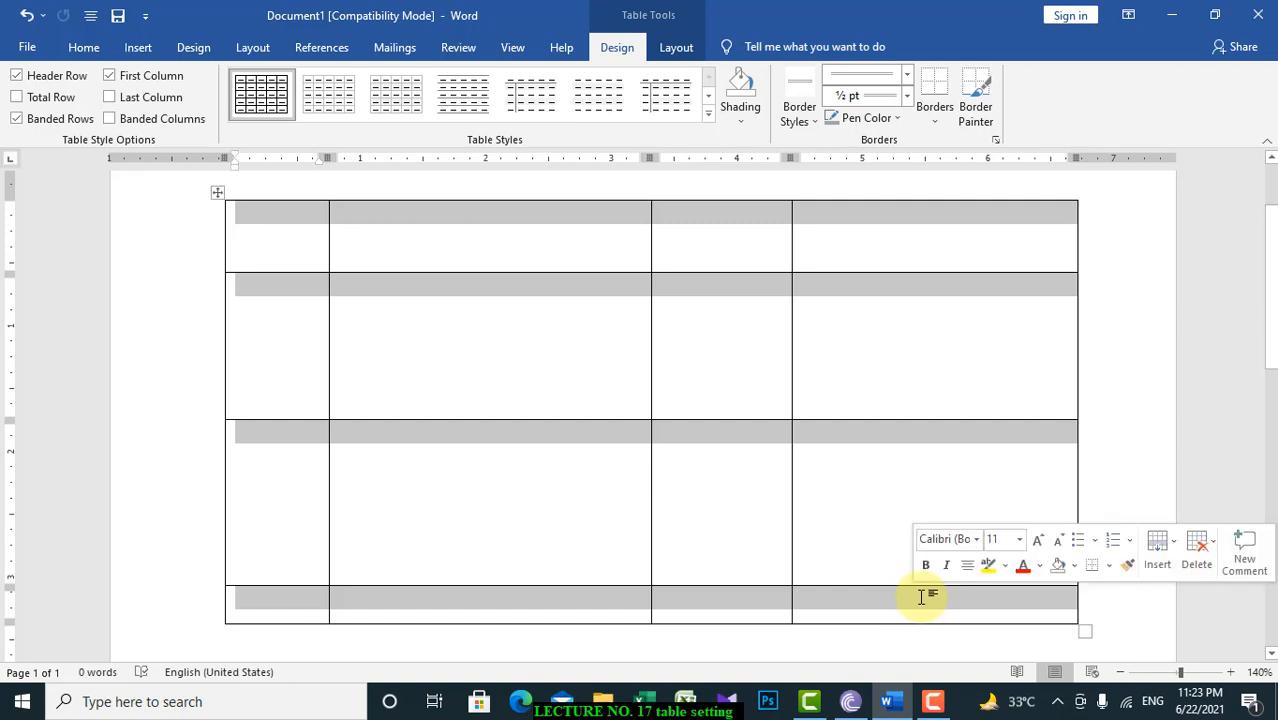
pyautogui.click(301, 238)
pyautogui.moveTo(301, 238); pyautogui.dragTo(1101, 625)
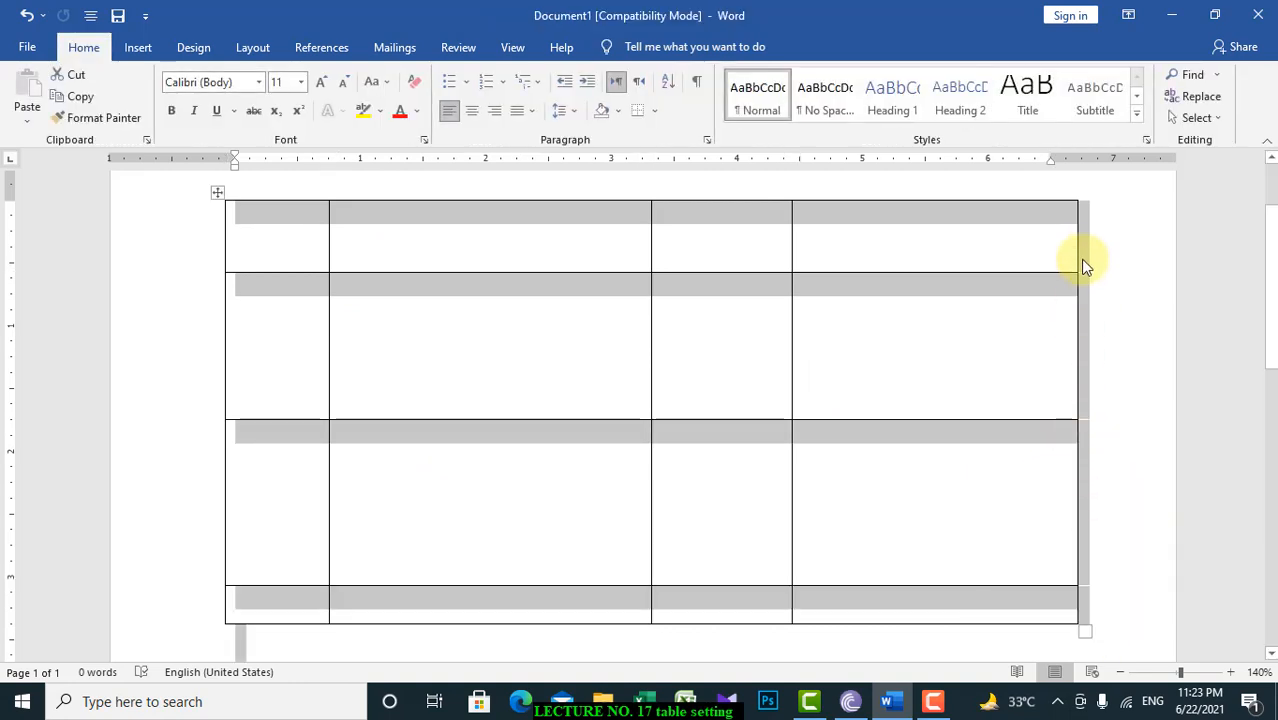
pyautogui.click(371, 294)
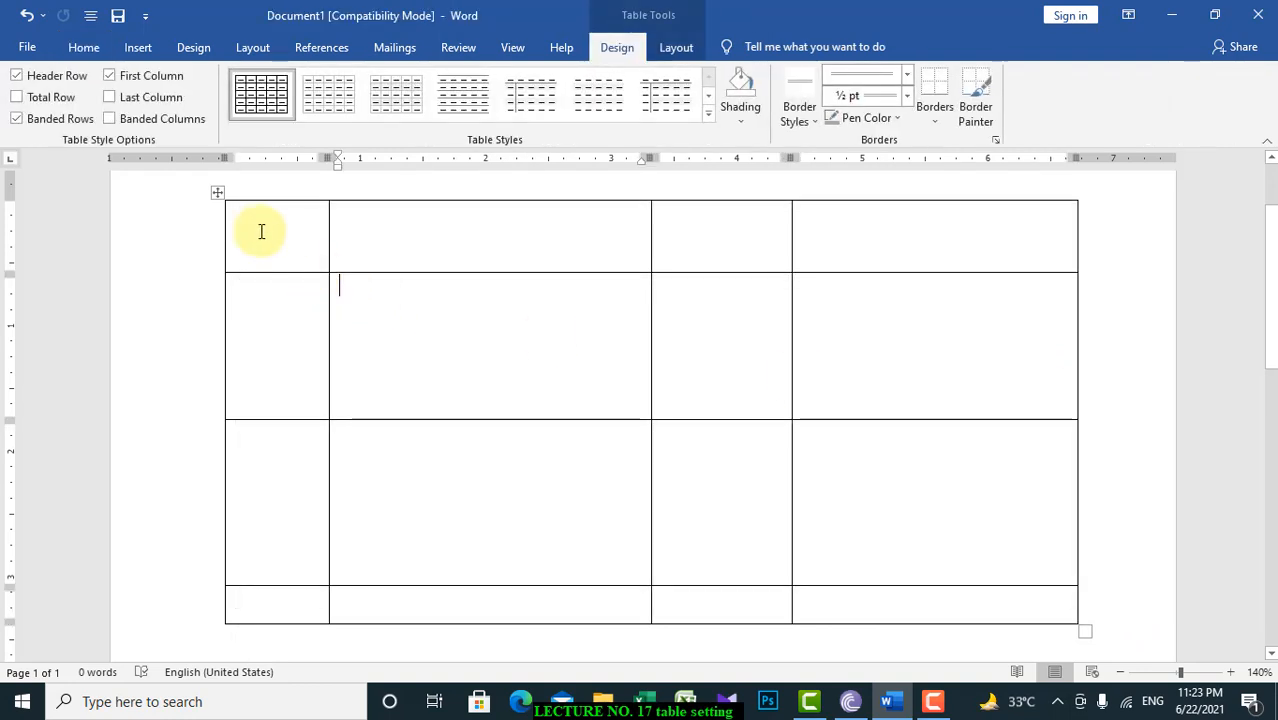
pyautogui.moveTo(258, 229); pyautogui.dragTo(876, 609)
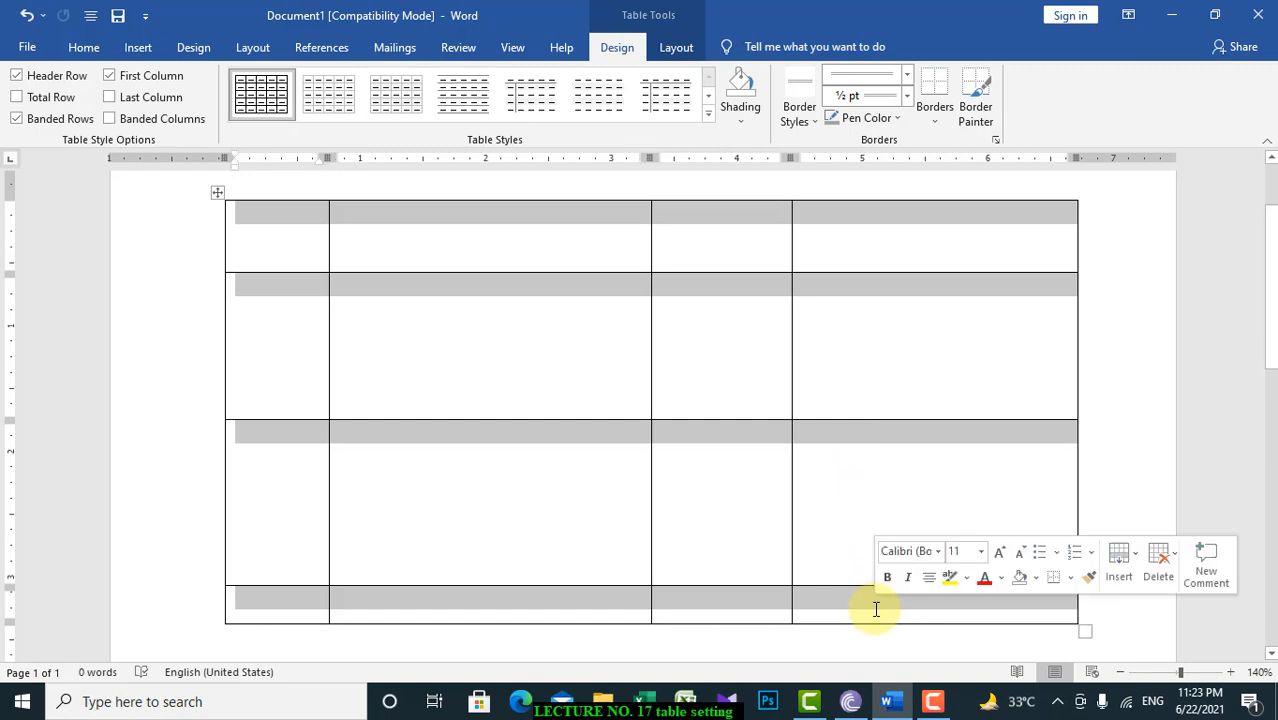
pyautogui.rightClick(721, 333)
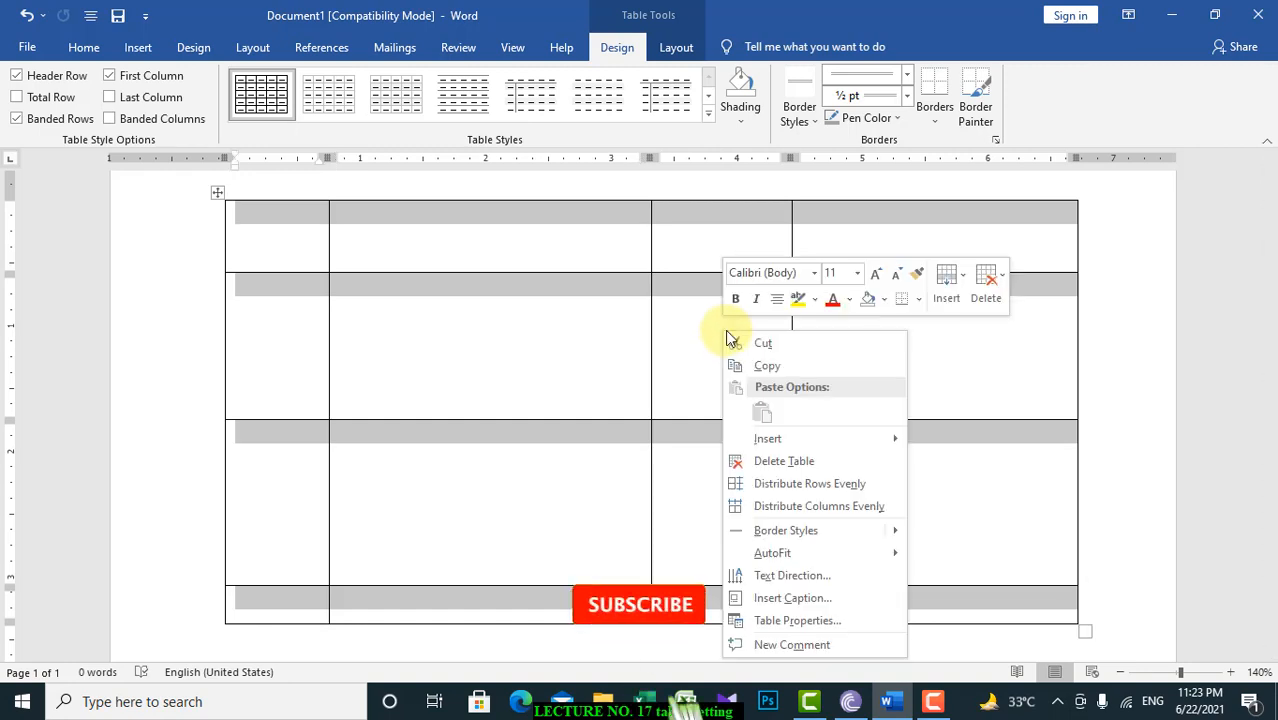
pyautogui.click(832, 490)
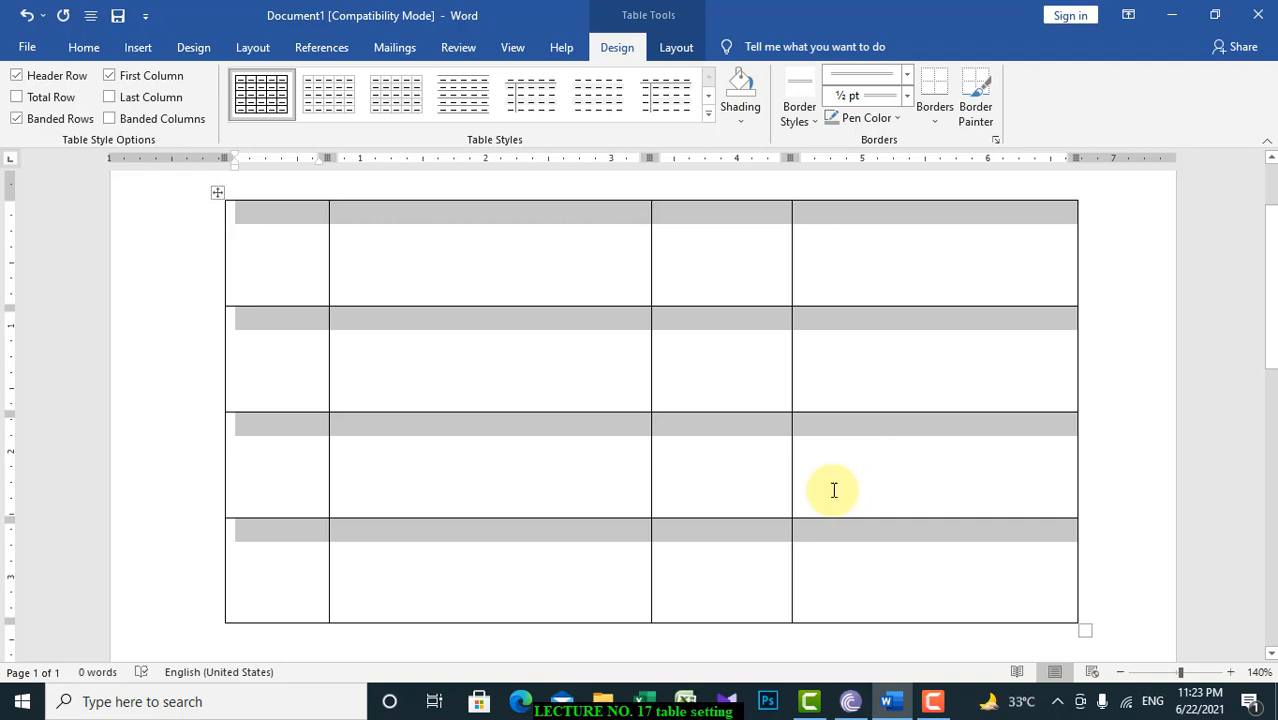
# Distribute the table's columns evenly and shrink the whole table to about 2 inches tall.
pyautogui.rightClick(845, 370)
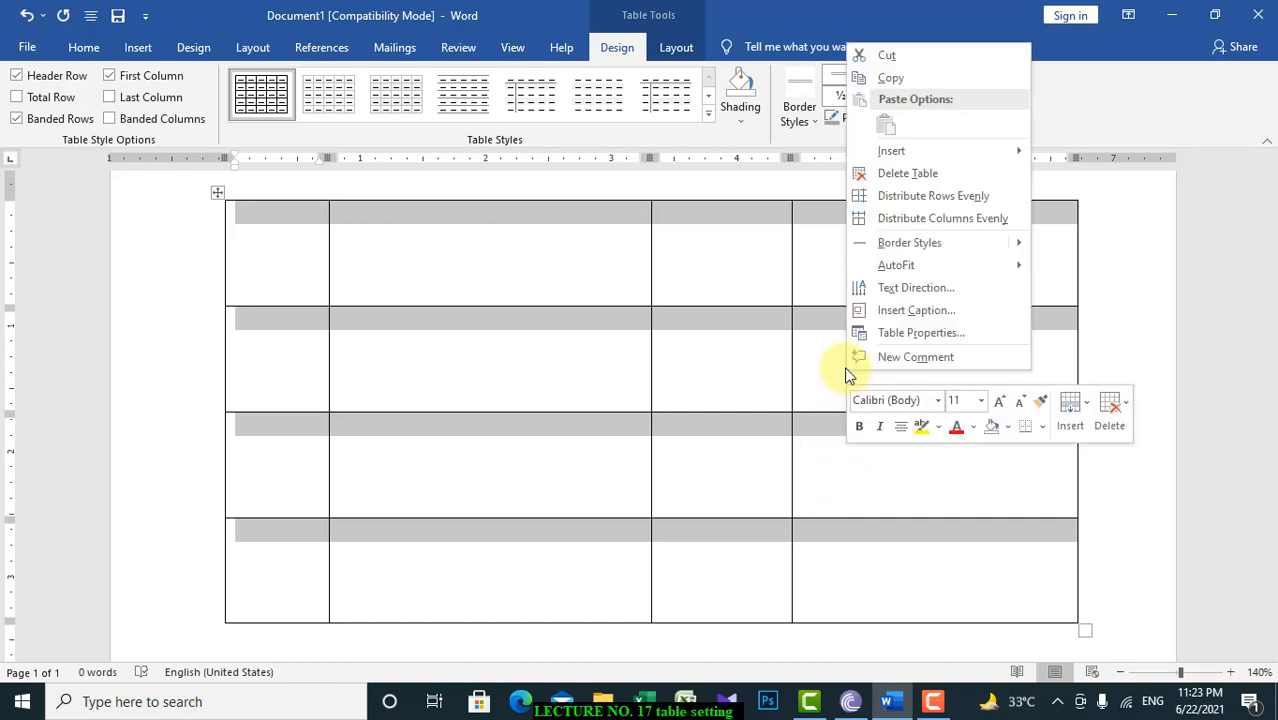
pyautogui.click(930, 219)
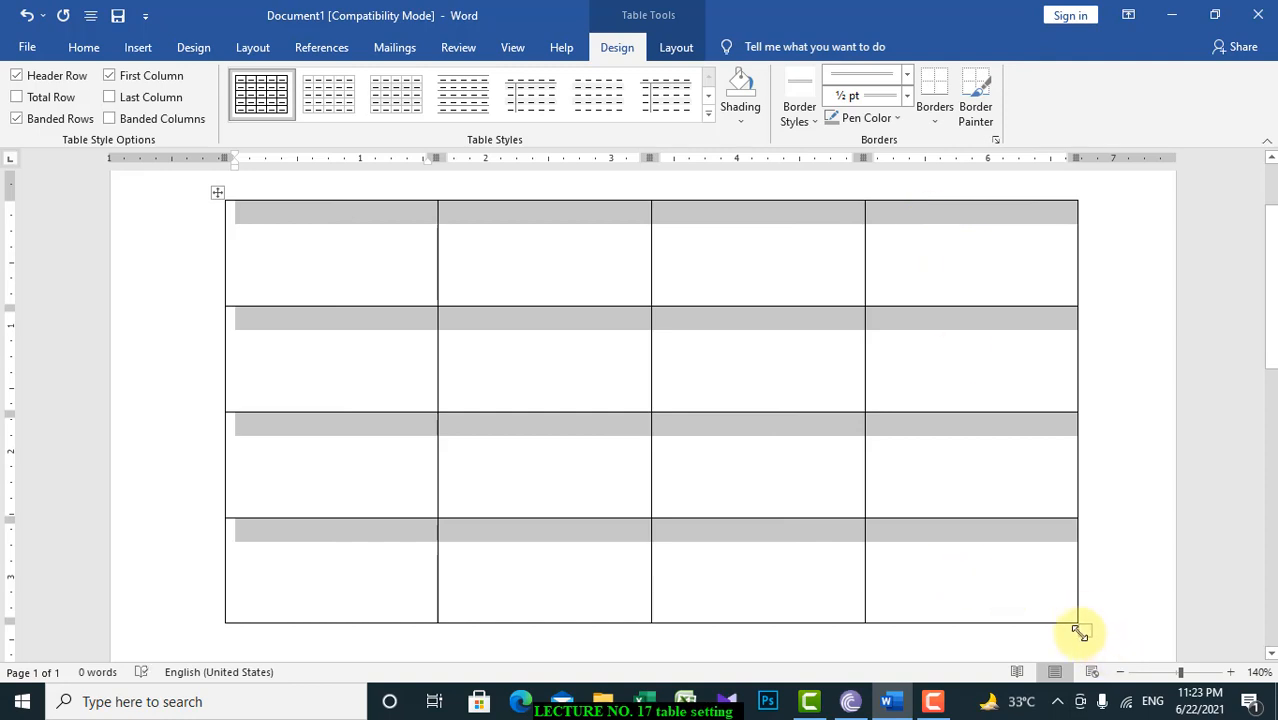
pyautogui.moveTo(1078, 627); pyautogui.dragTo(1066, 443)
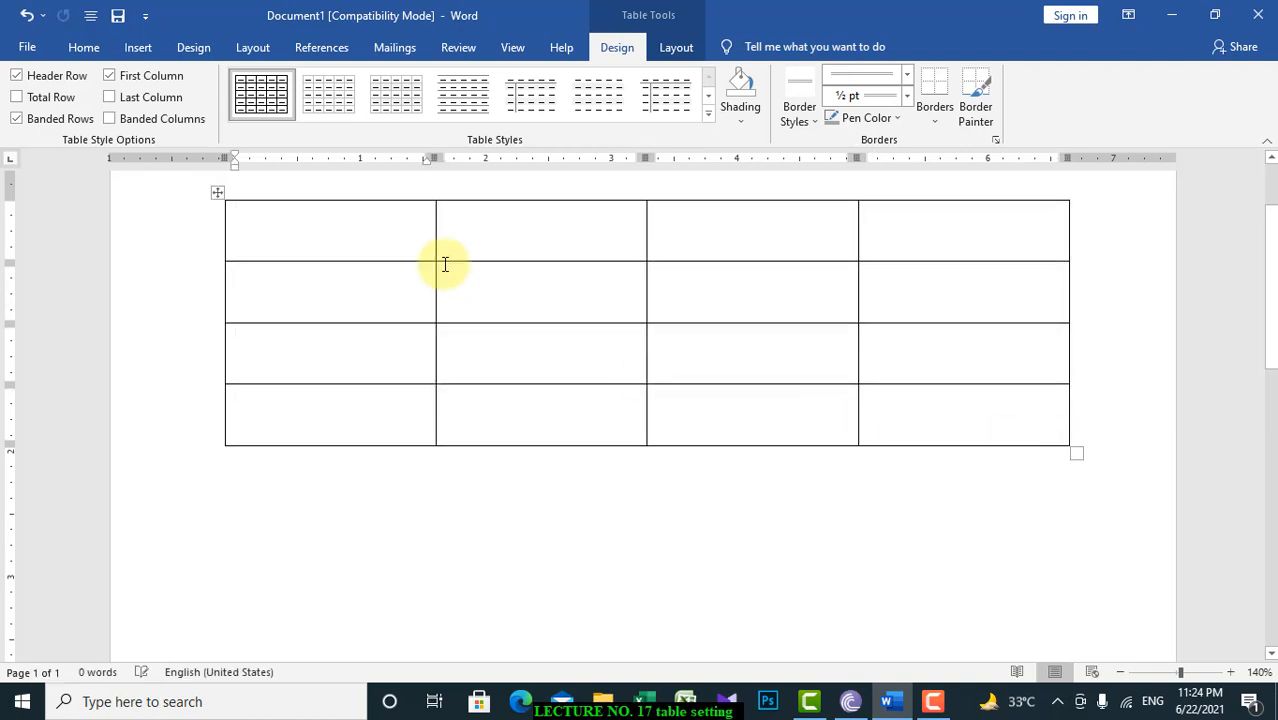
# Enter a person's first name in the first cell of the table's first row.
pyautogui.click(390, 248)
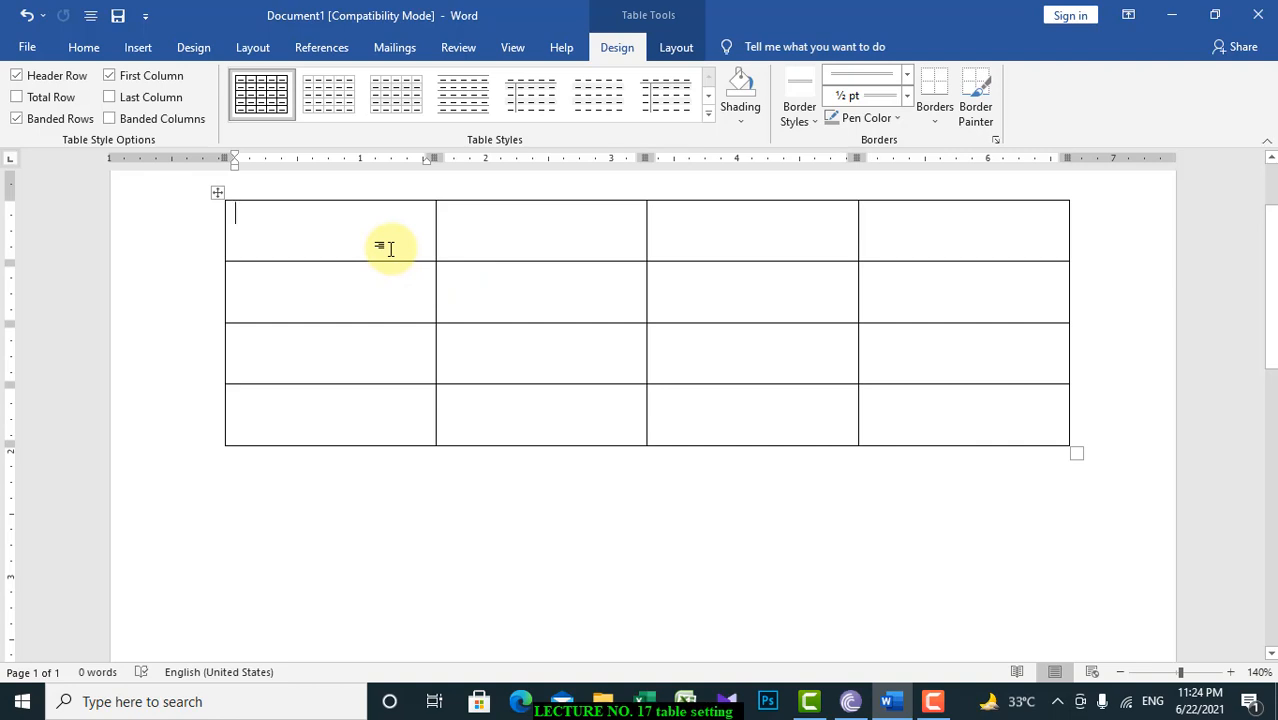
pyautogui.write('Muhamm')
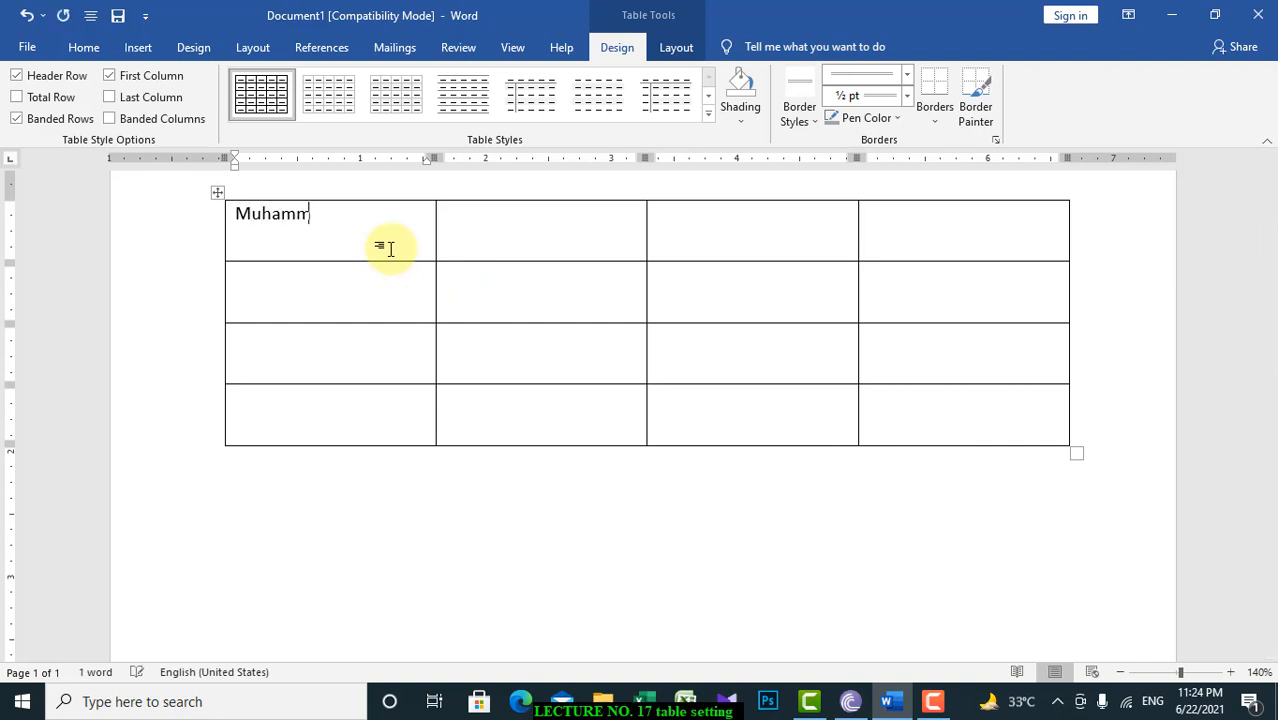
pyautogui.write('ad')
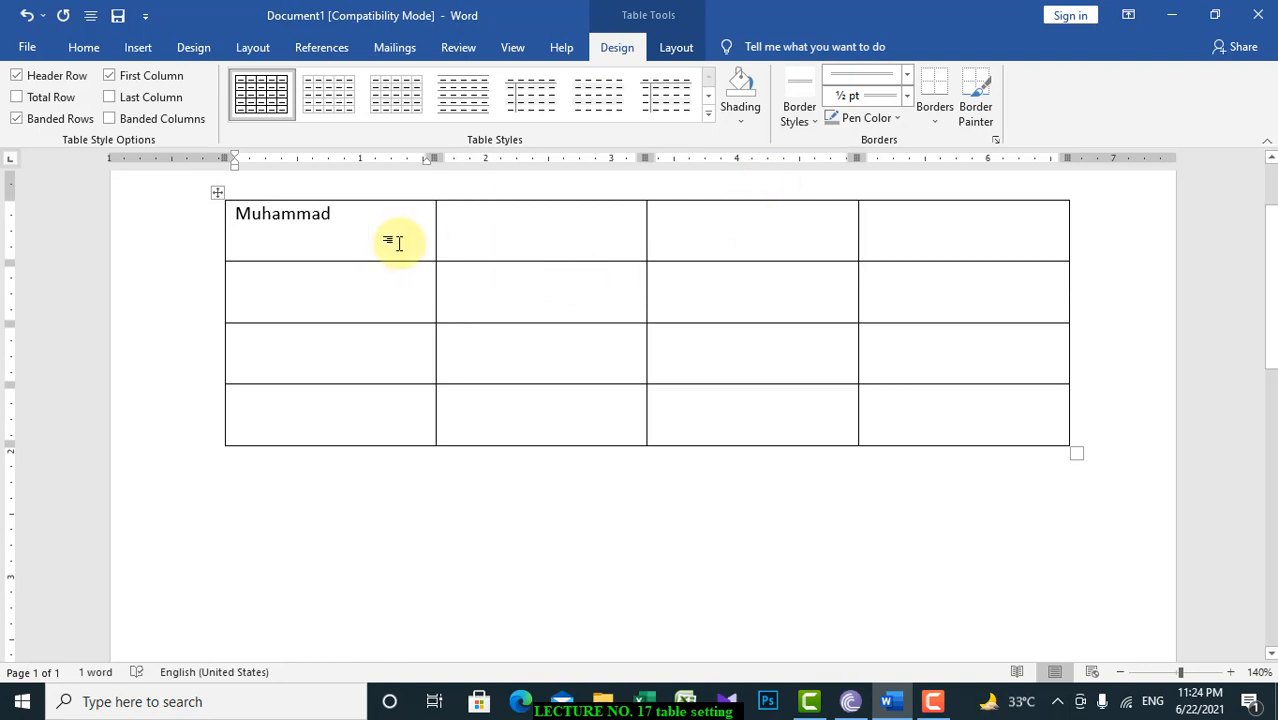
# Change the text direction of the filled first cell so its text runs vertically from bottom to top.
pyautogui.rightClick(397, 242)
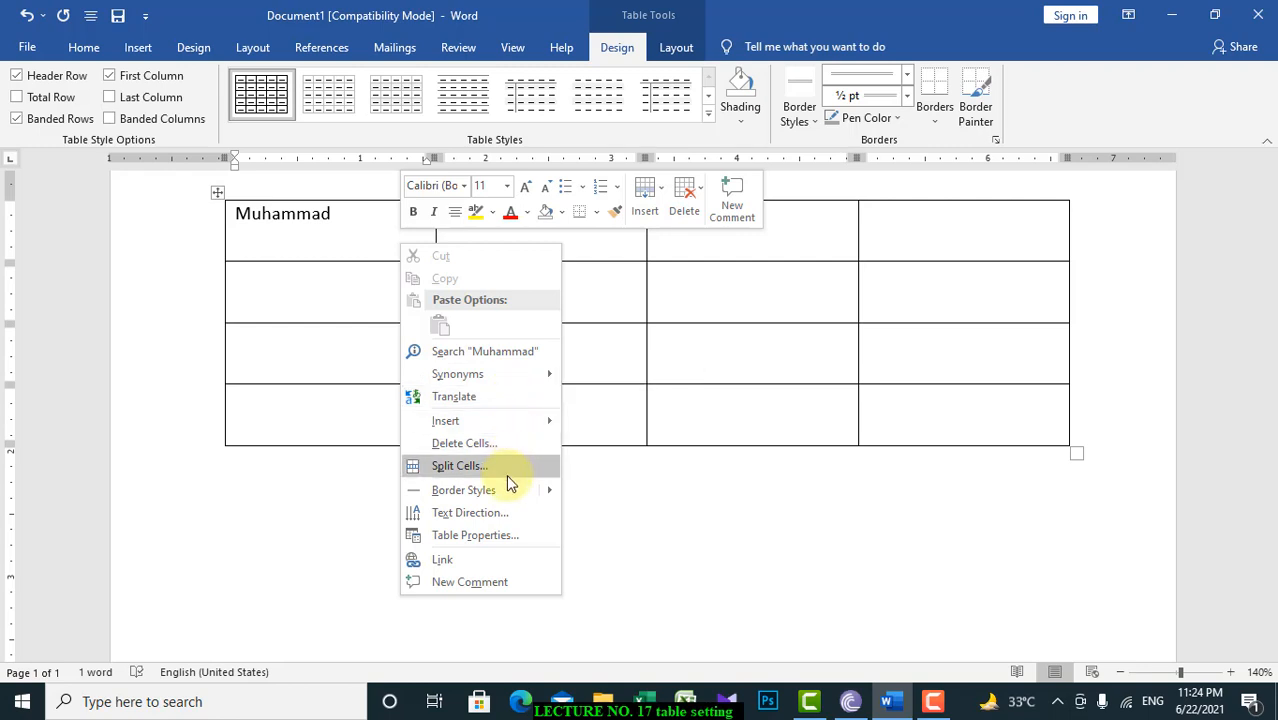
pyautogui.click(651, 556)
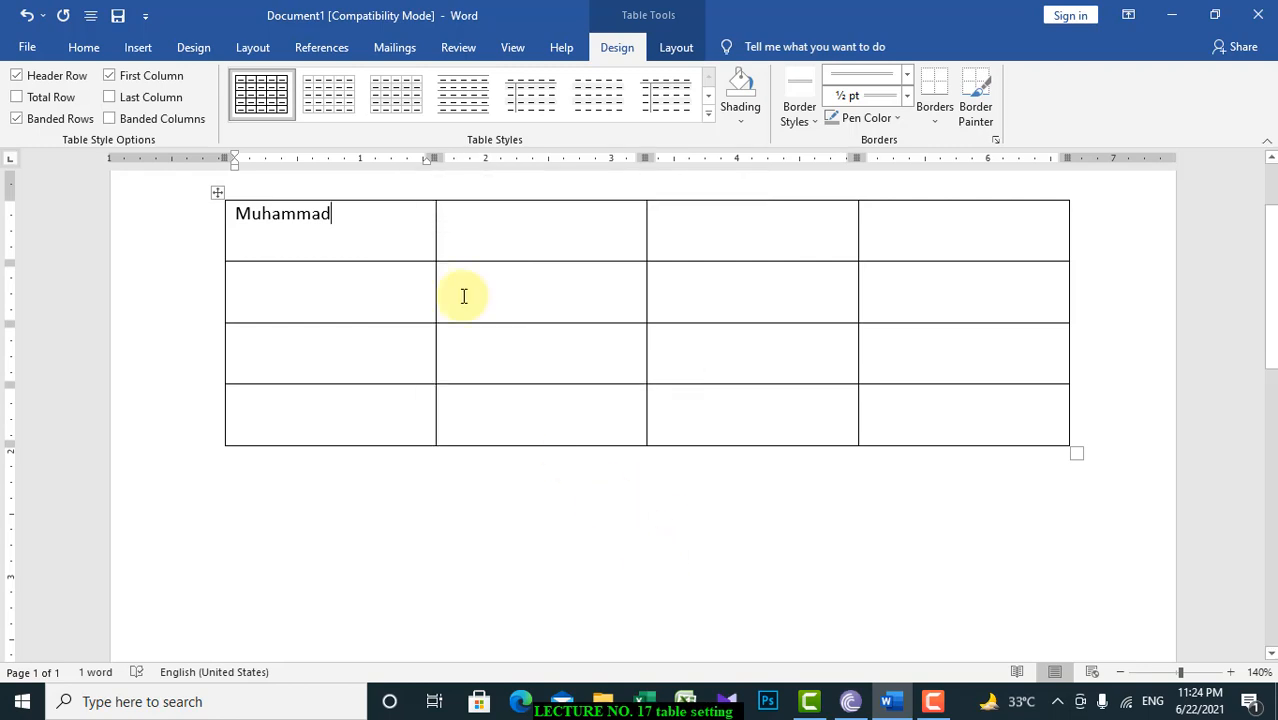
pyautogui.rightClick(362, 222)
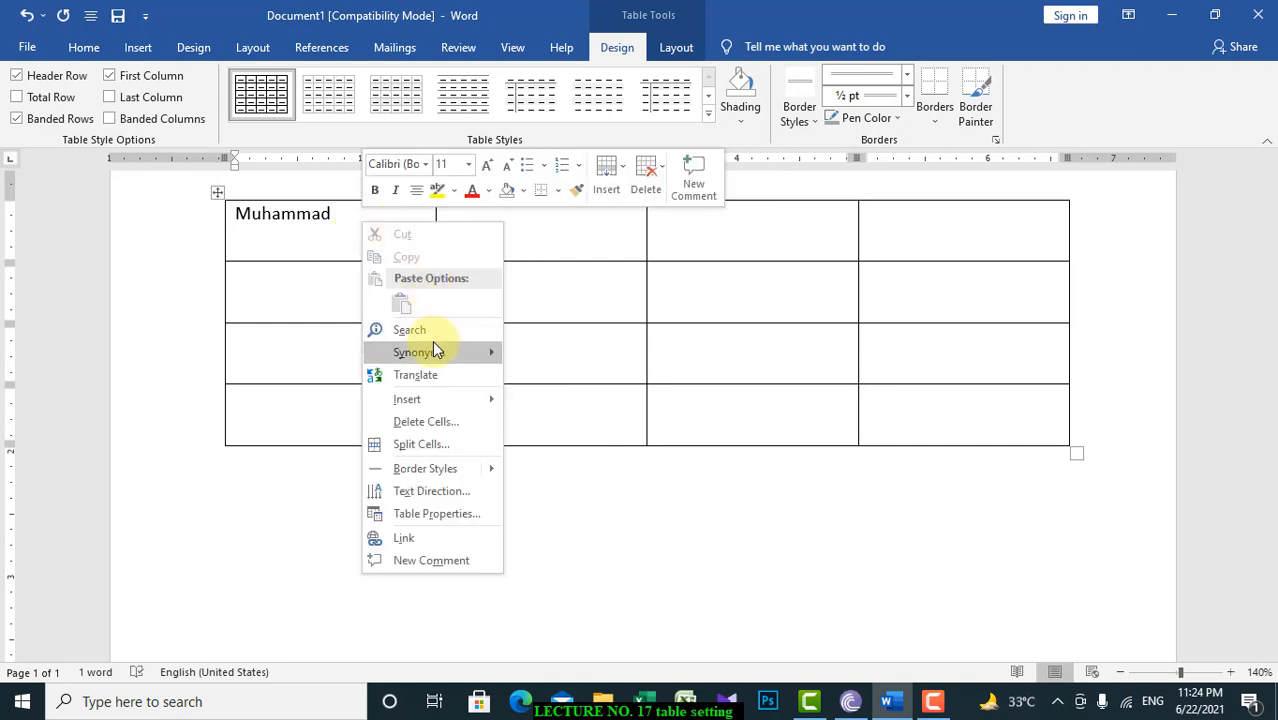
pyautogui.click(441, 494)
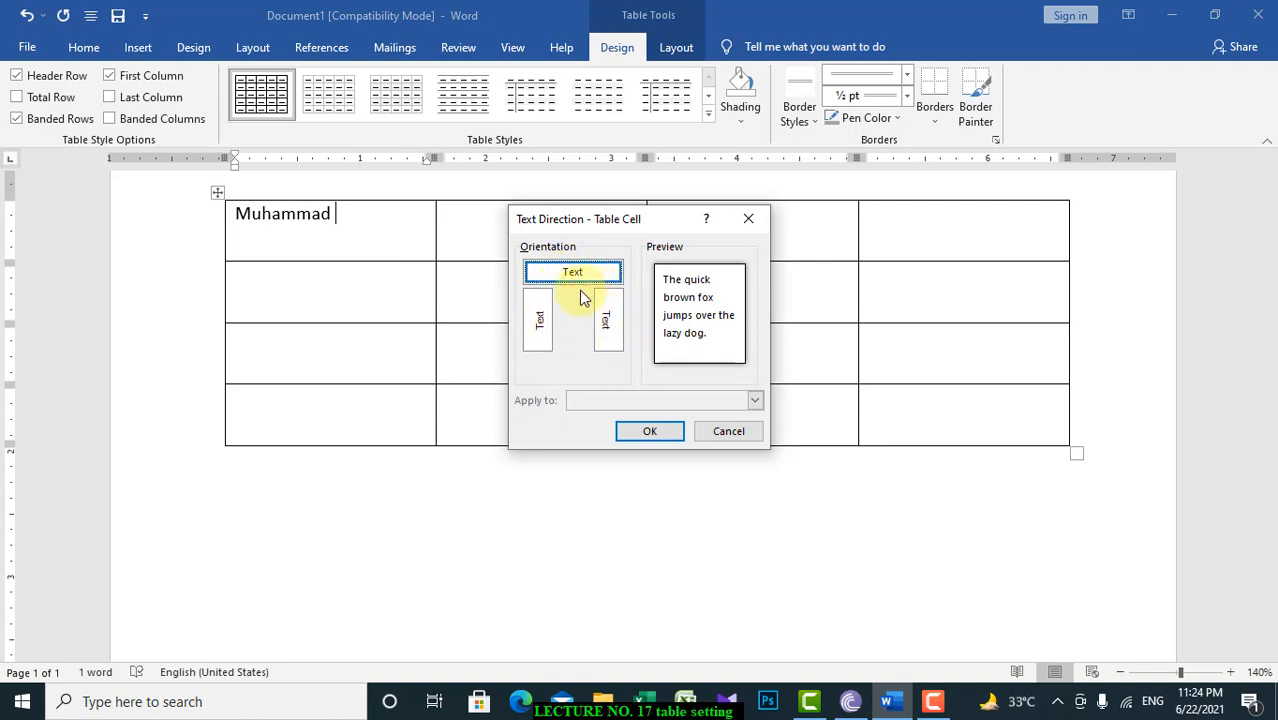
pyautogui.click(540, 322)
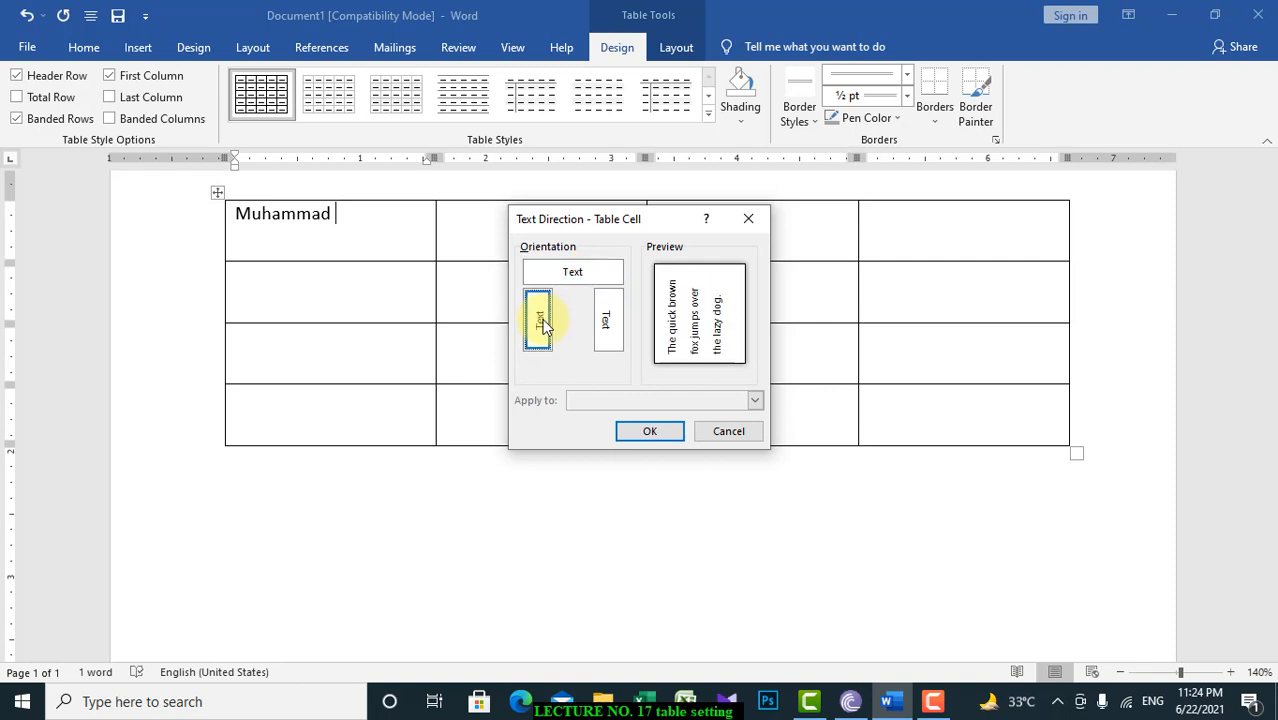
pyautogui.click(647, 431)
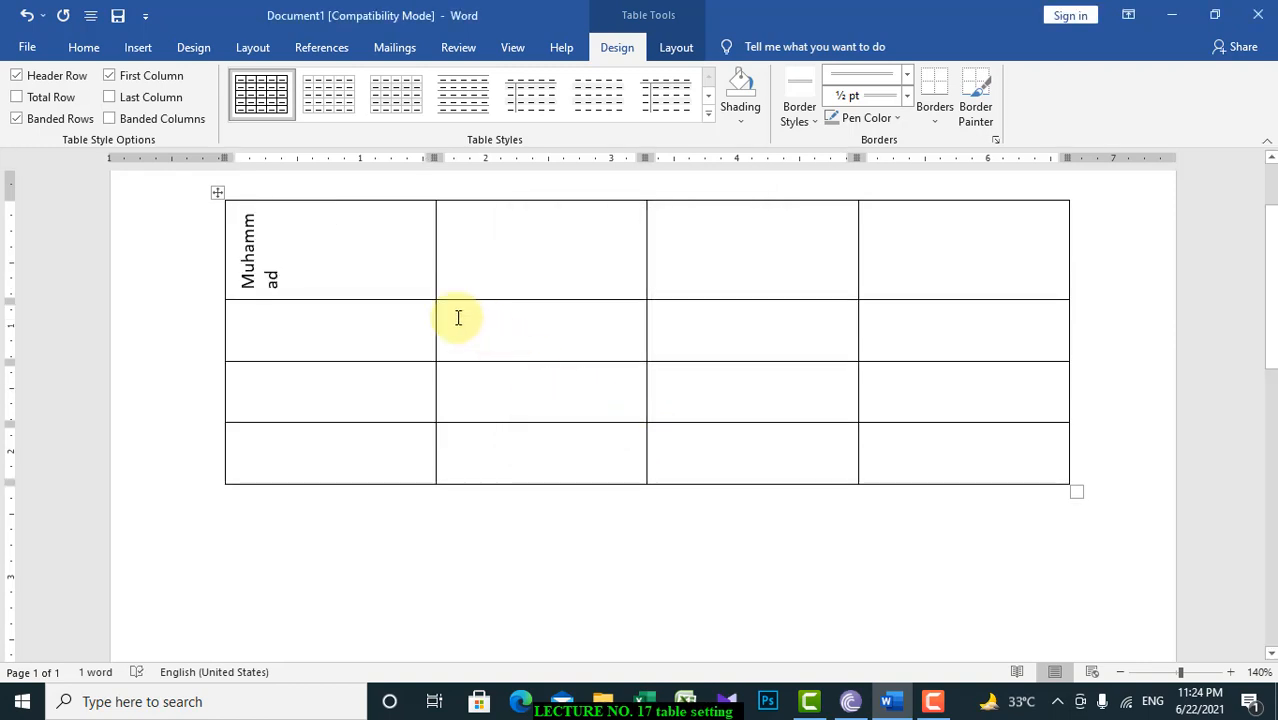
# Change the text direction of the filled first cell so its text runs vertically from top to bottom.
pyautogui.rightClick(359, 259)
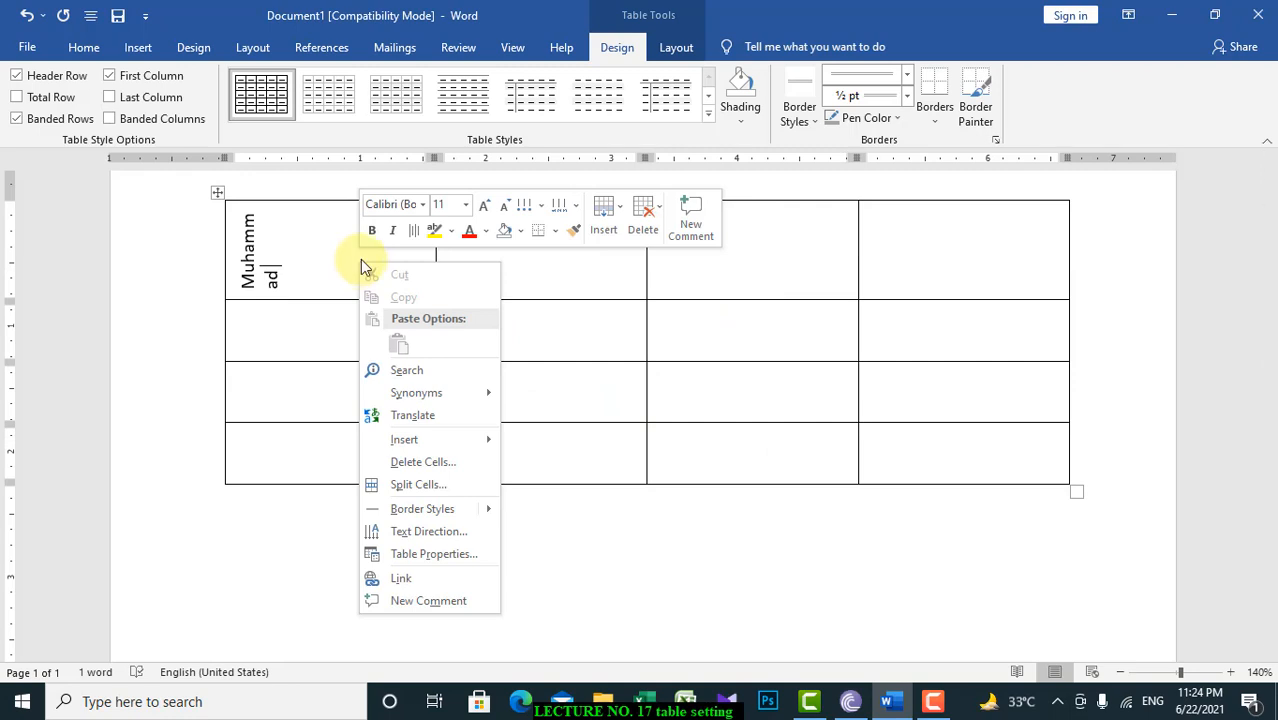
pyautogui.click(426, 531)
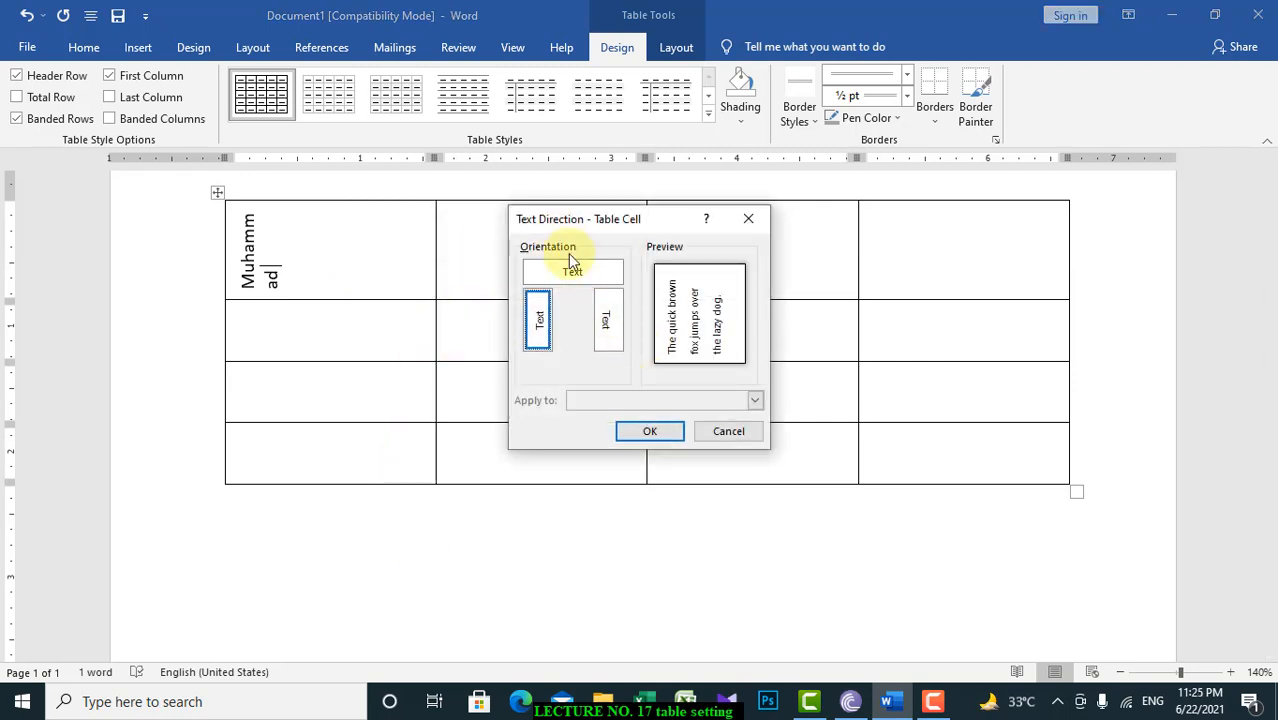
pyautogui.click(604, 318)
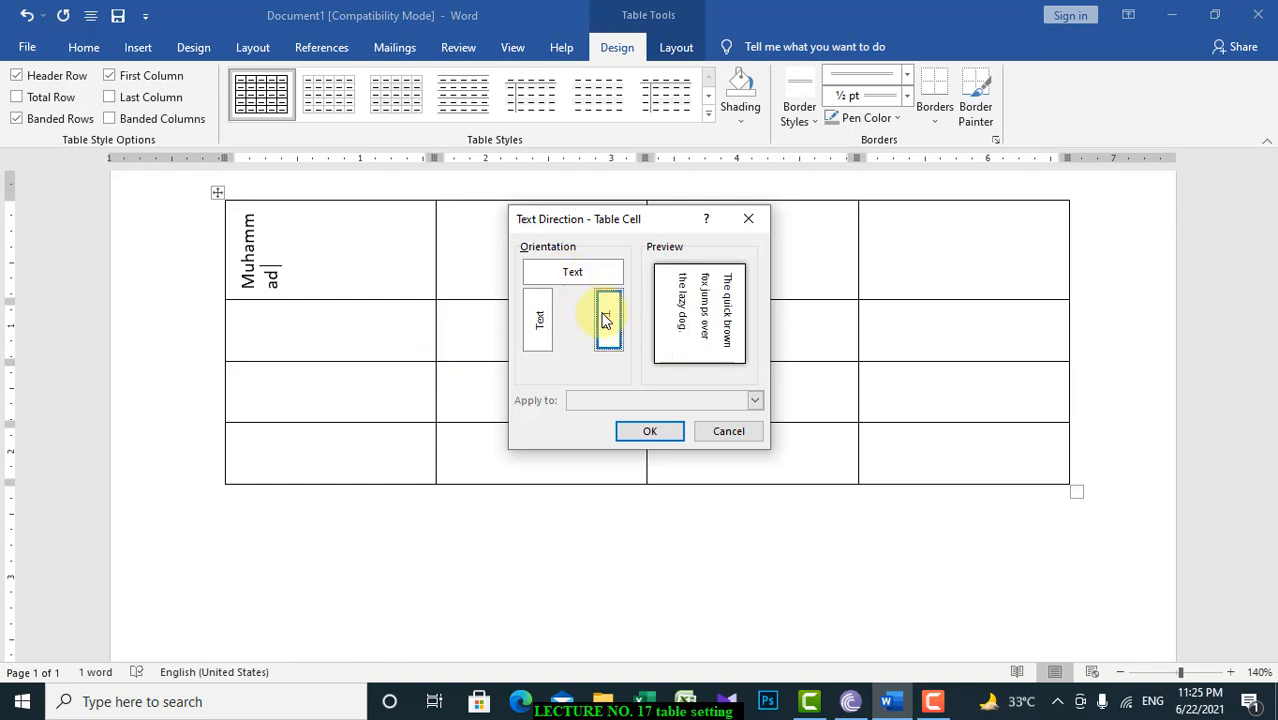
pyautogui.click(660, 431)
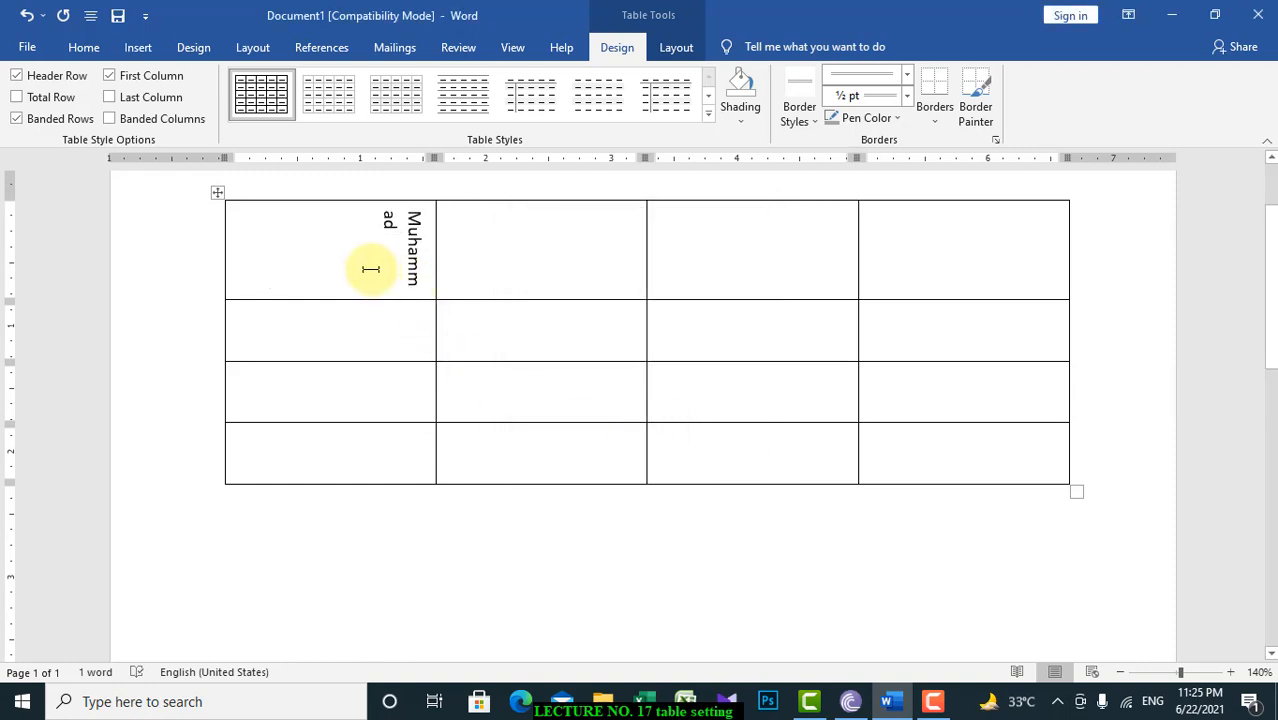
# Set the filled first cell's text direction back to horizontal.
pyautogui.rightClick(371, 269)
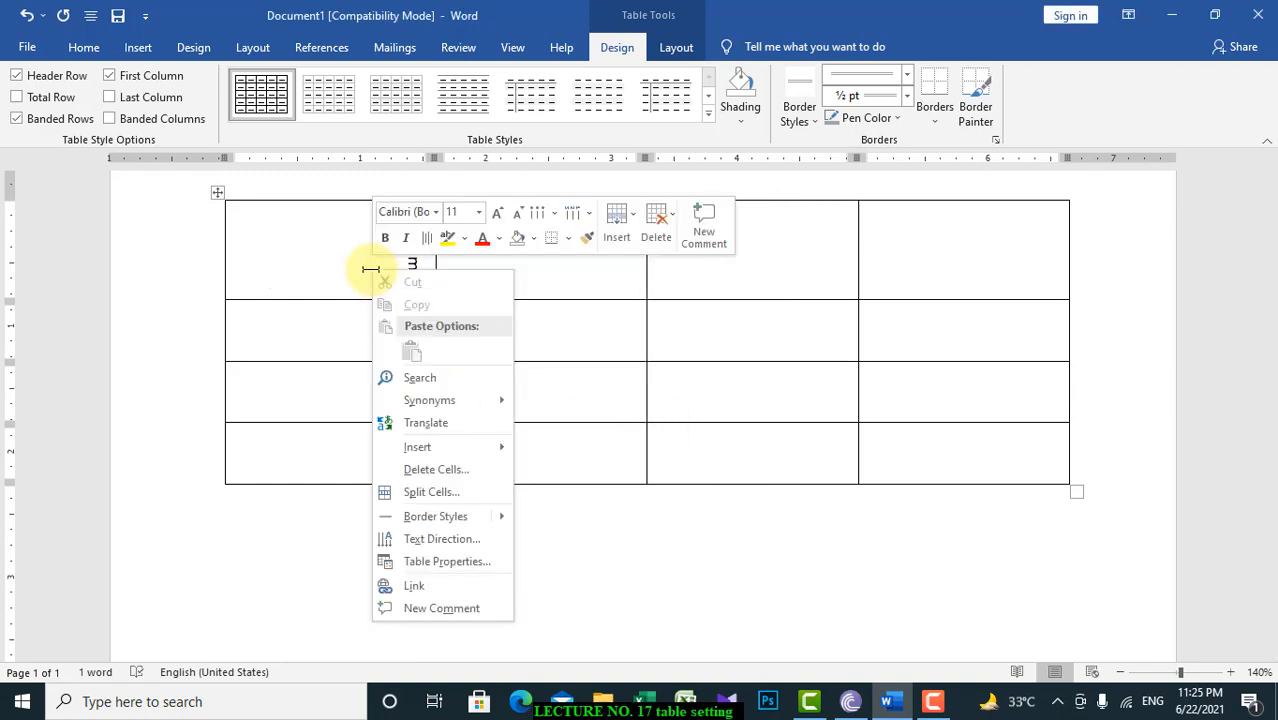
pyautogui.click(470, 539)
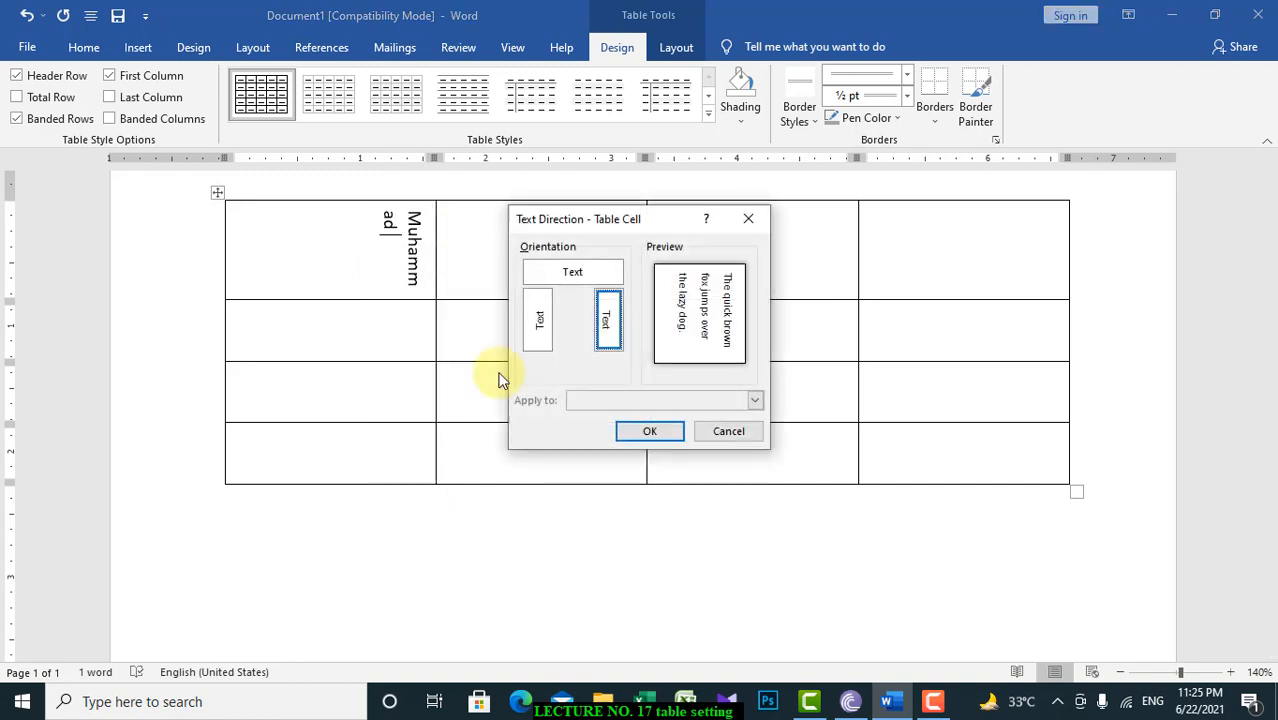
pyautogui.click(553, 281)
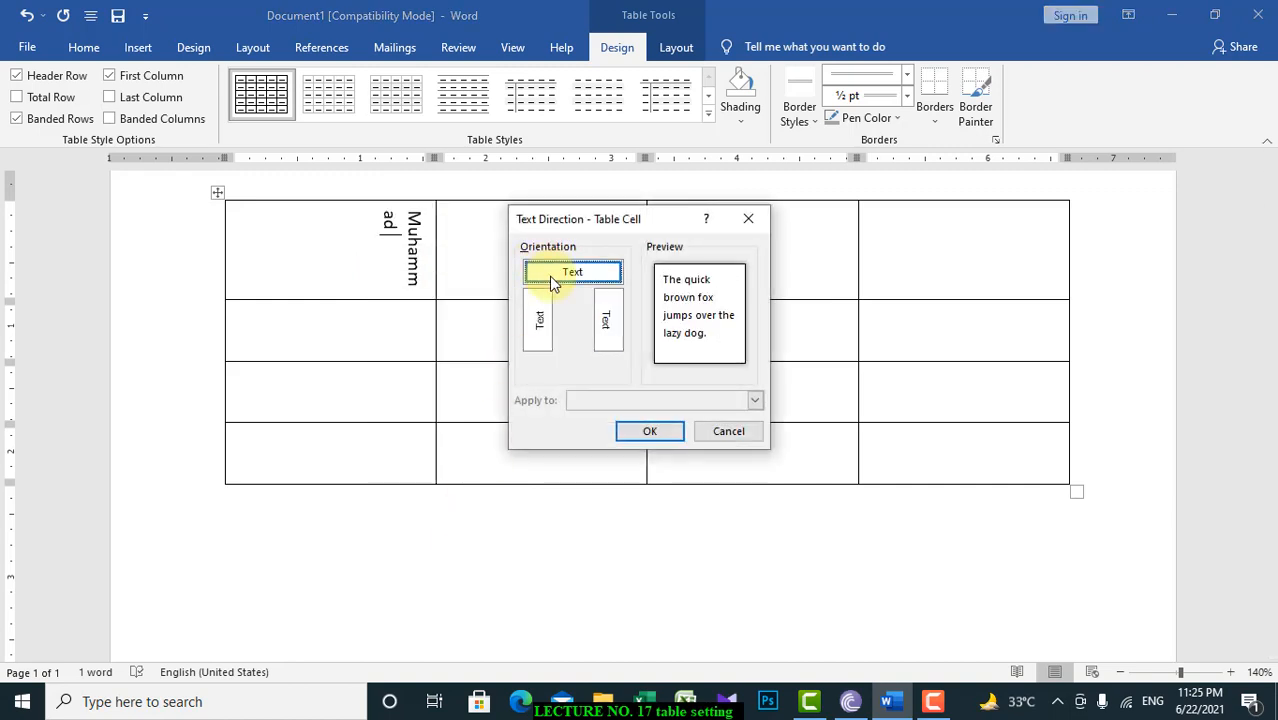
pyautogui.click(656, 431)
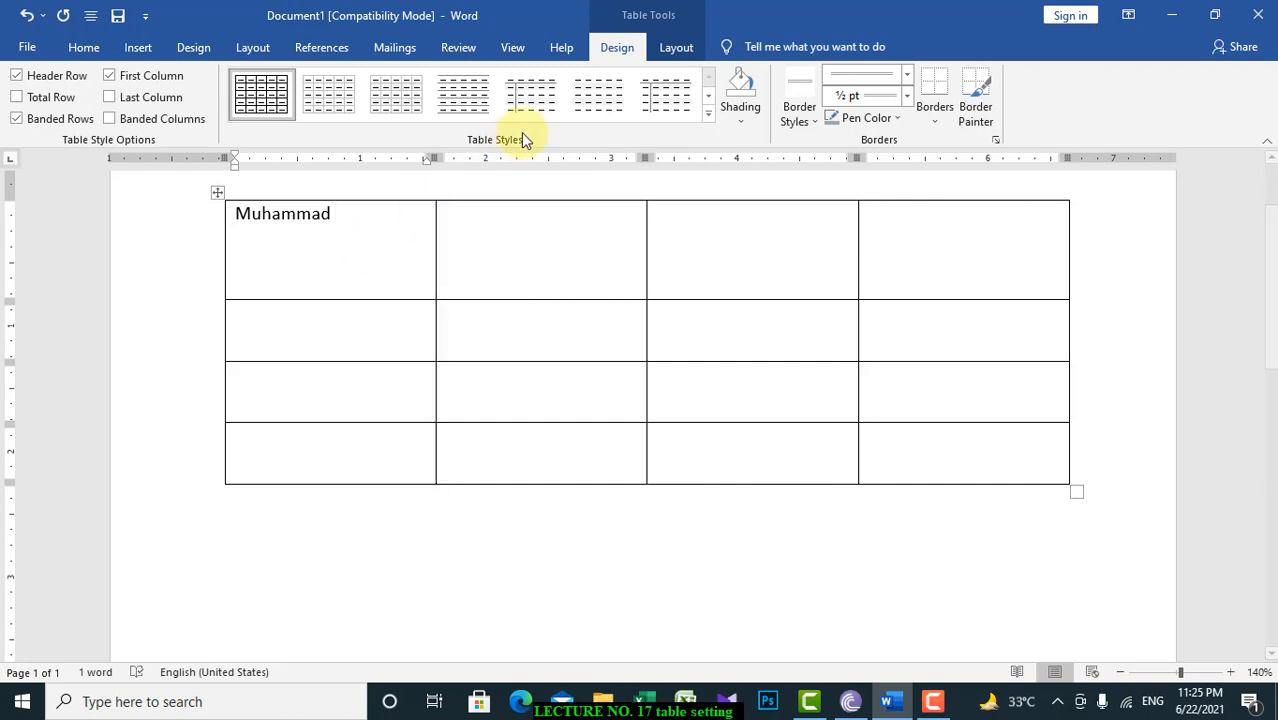
# Try the Align Center, Align Center Left and Align Bottom Right alignments on the first cell's text.
pyautogui.click(673, 47)
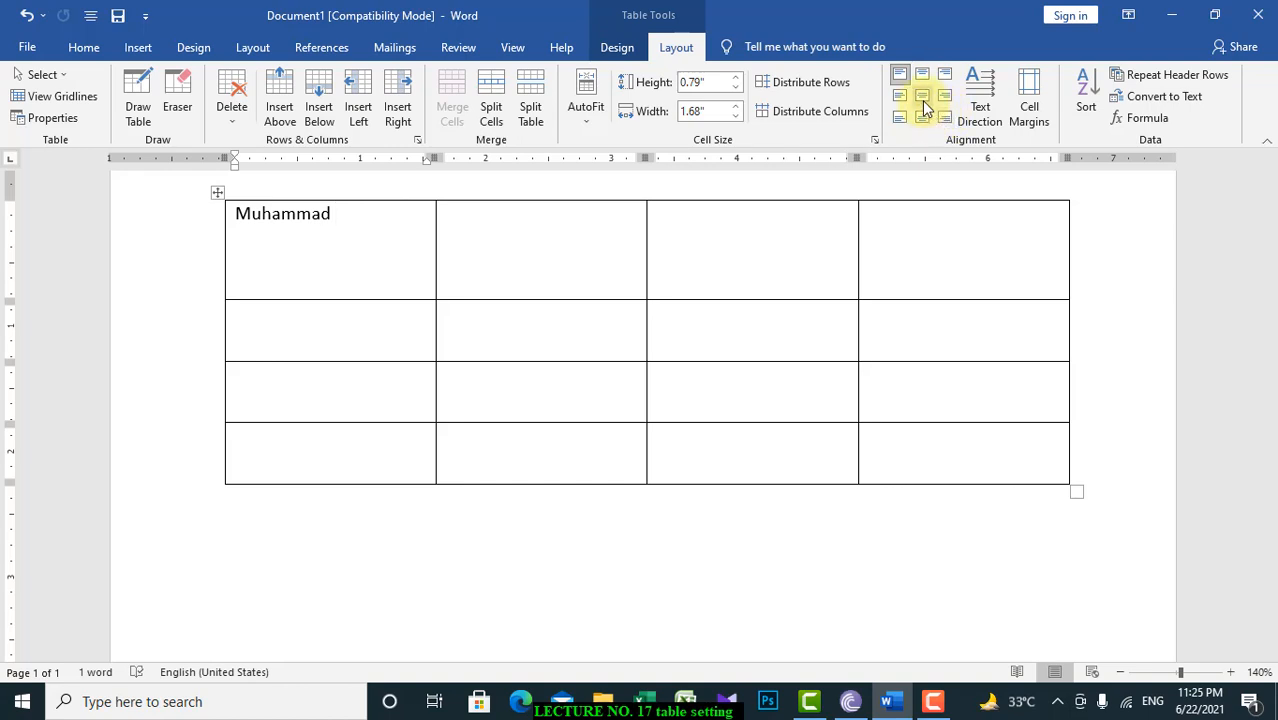
pyautogui.click(922, 97)
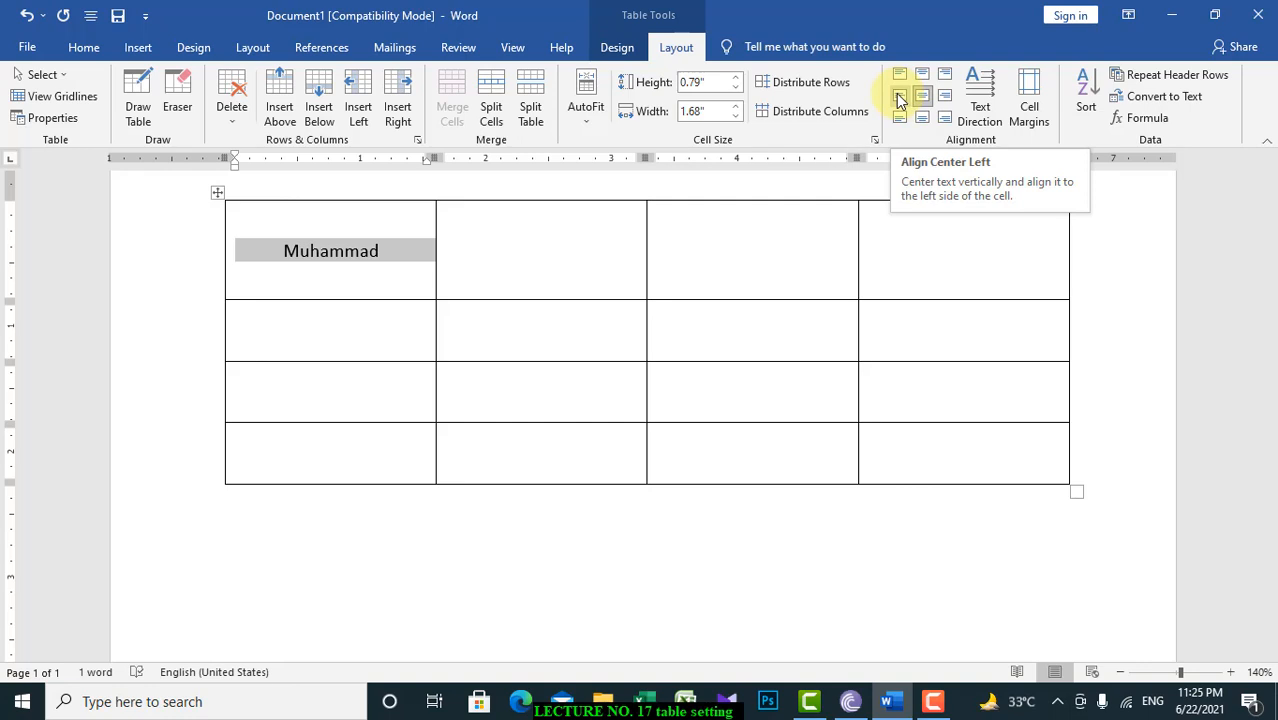
pyautogui.click(898, 95)
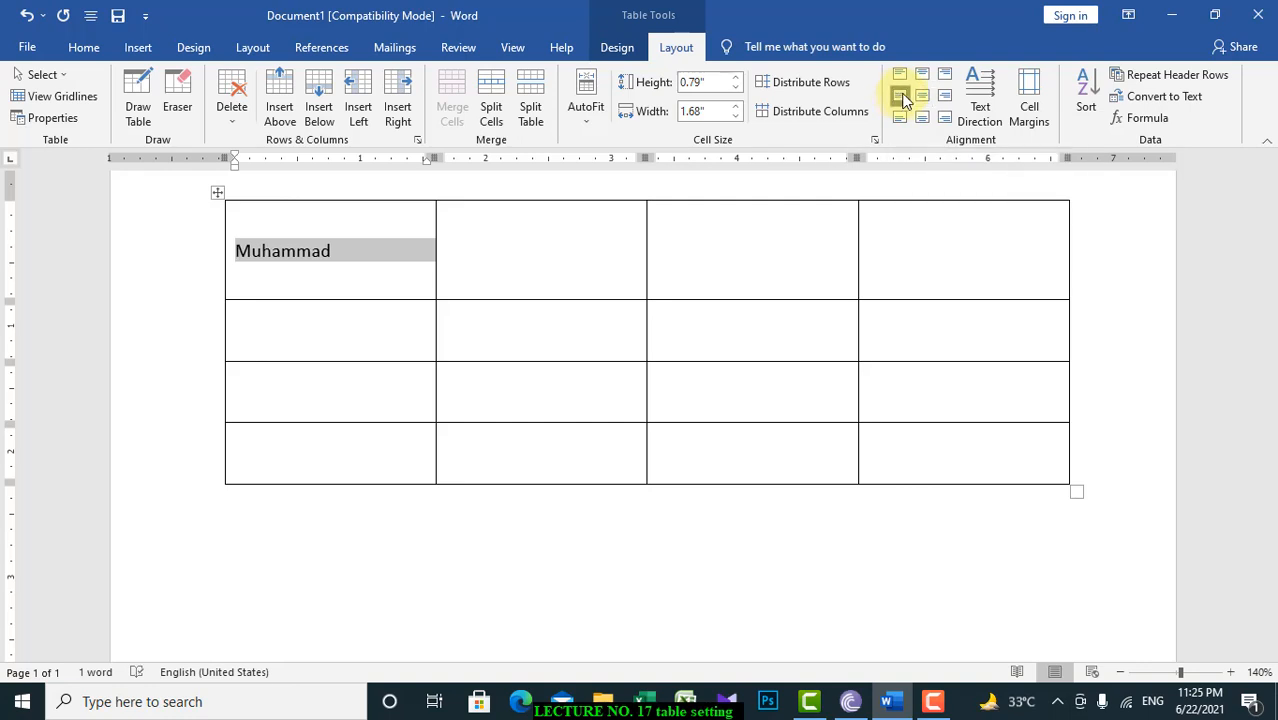
pyautogui.click(948, 122)
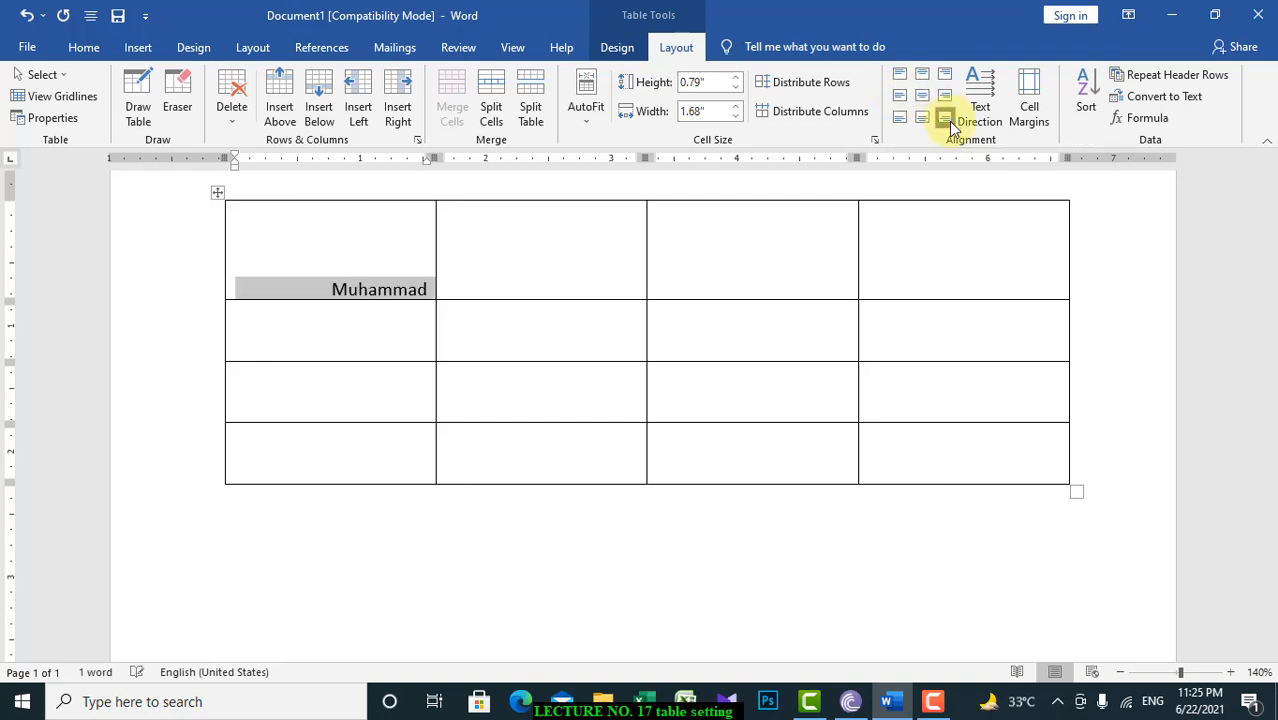
# Center the first cell's text vertically and align it to the left side of the cell.
pyautogui.click(921, 97)
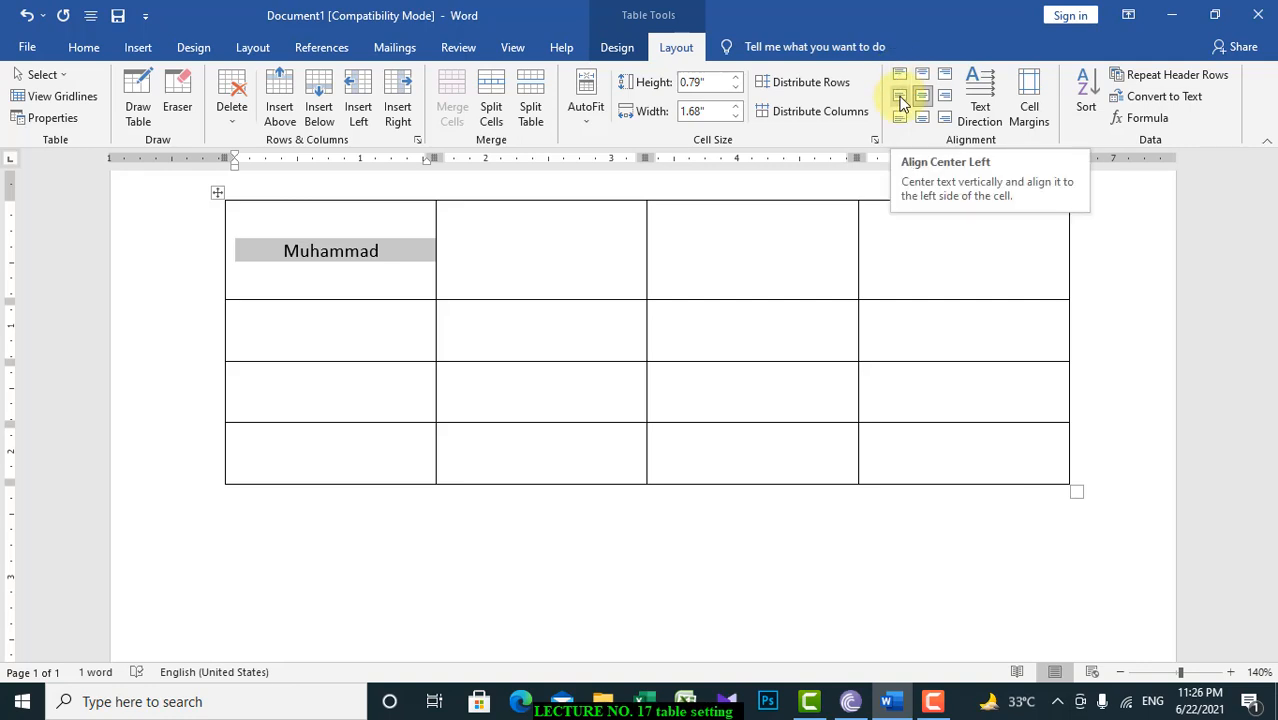
pyautogui.click(900, 98)
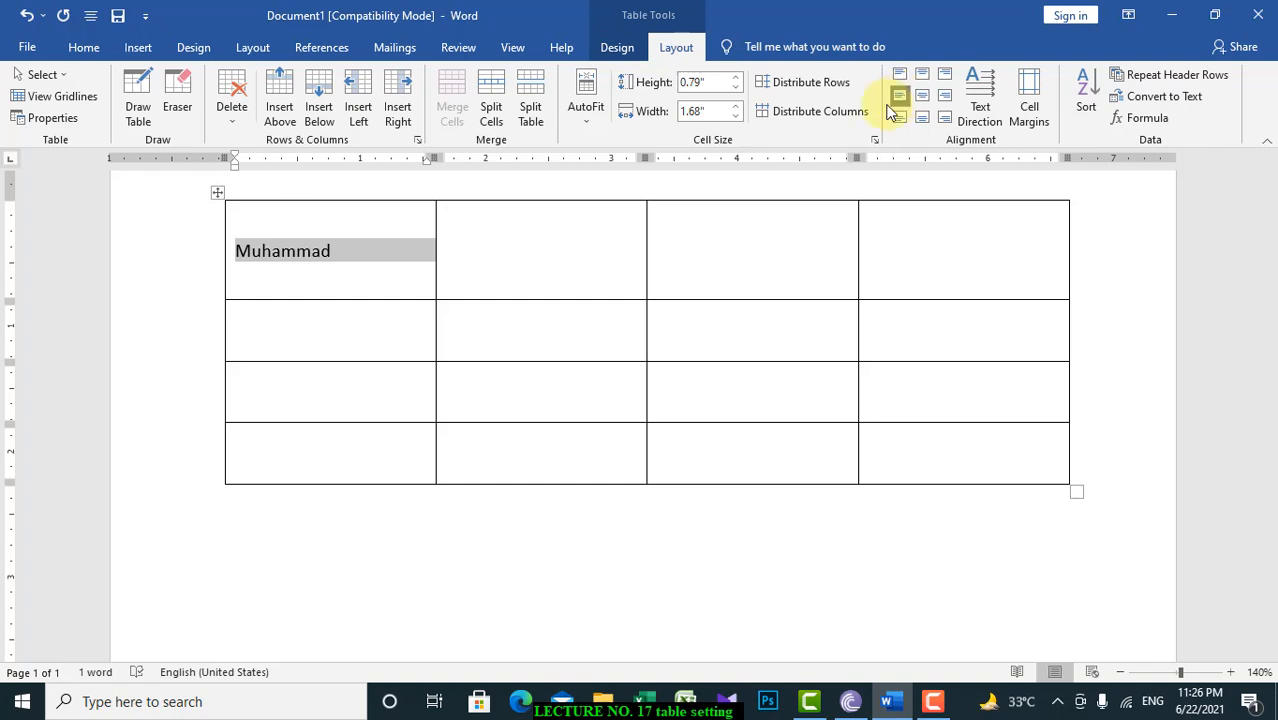
pyautogui.click(517, 253)
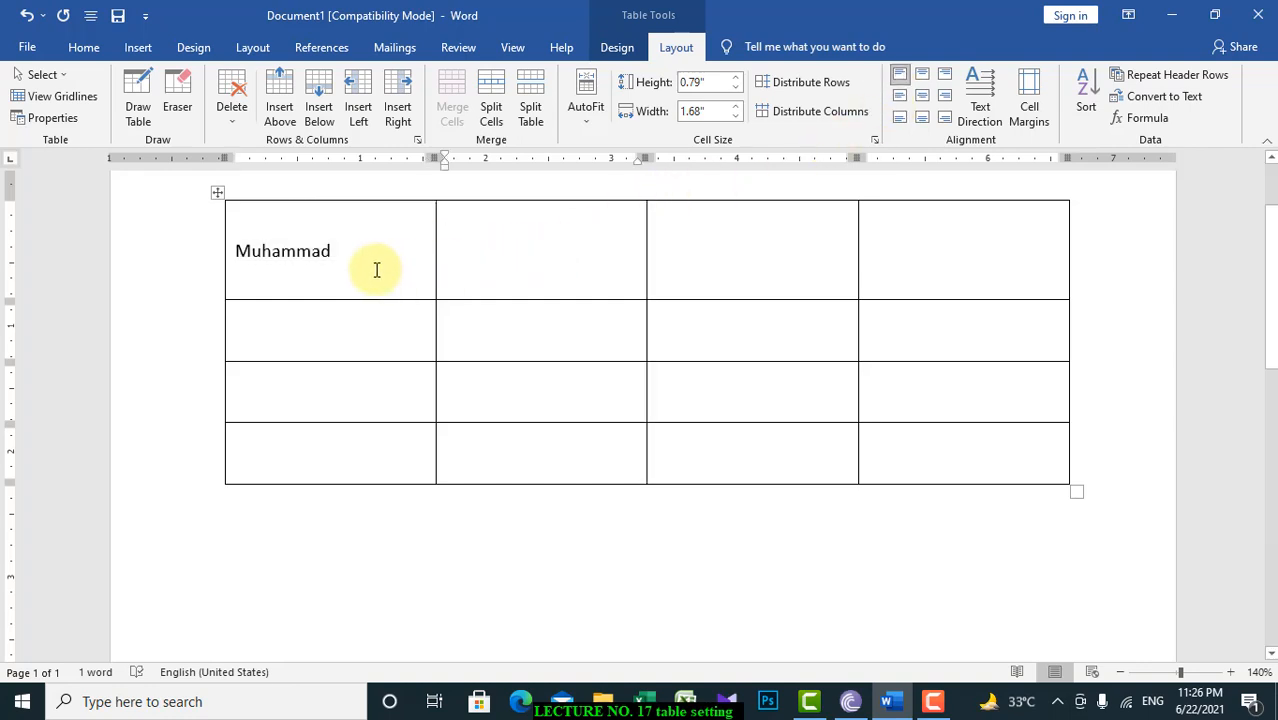
pyautogui.click(376, 269)
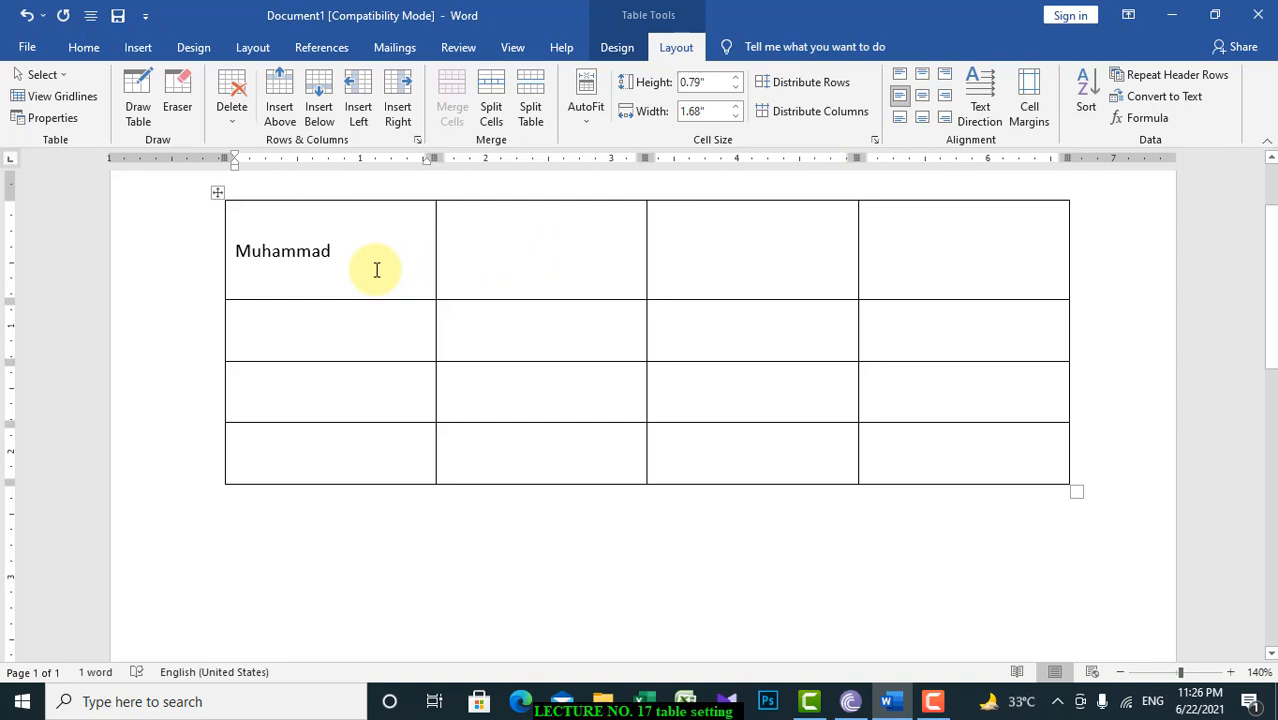
pyautogui.rightClick(376, 269)
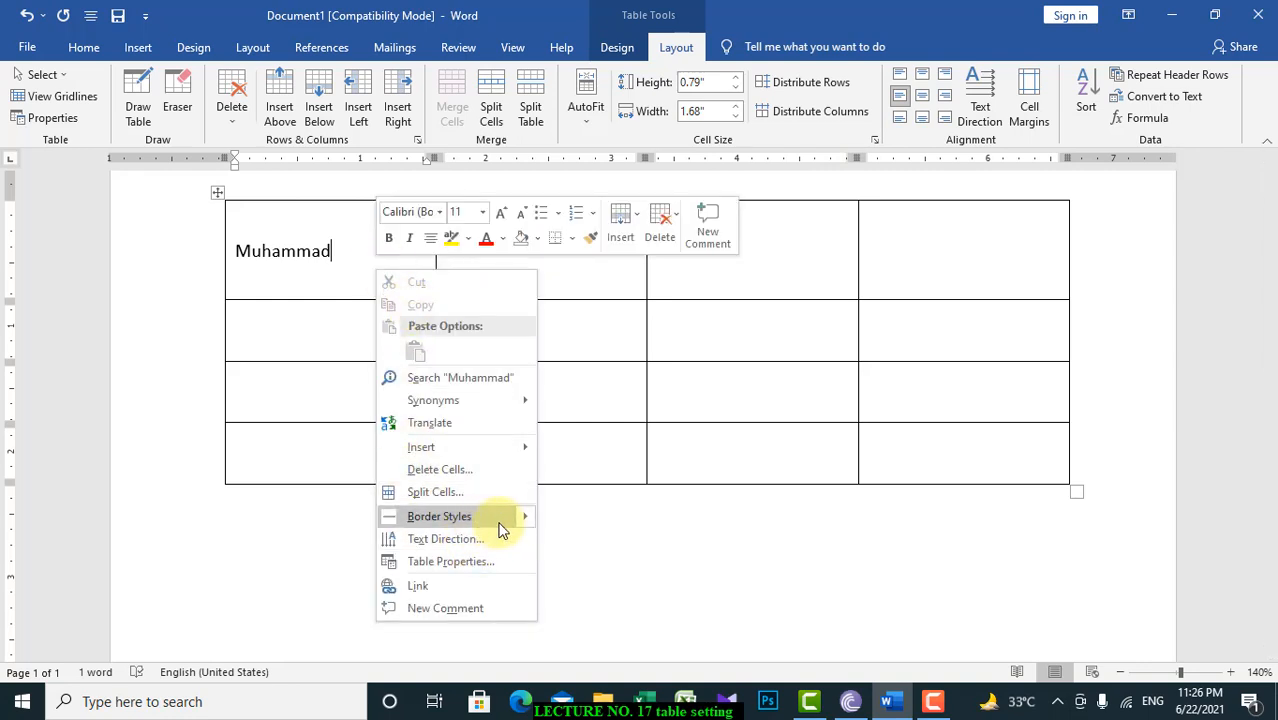
pyautogui.moveTo(525, 519)
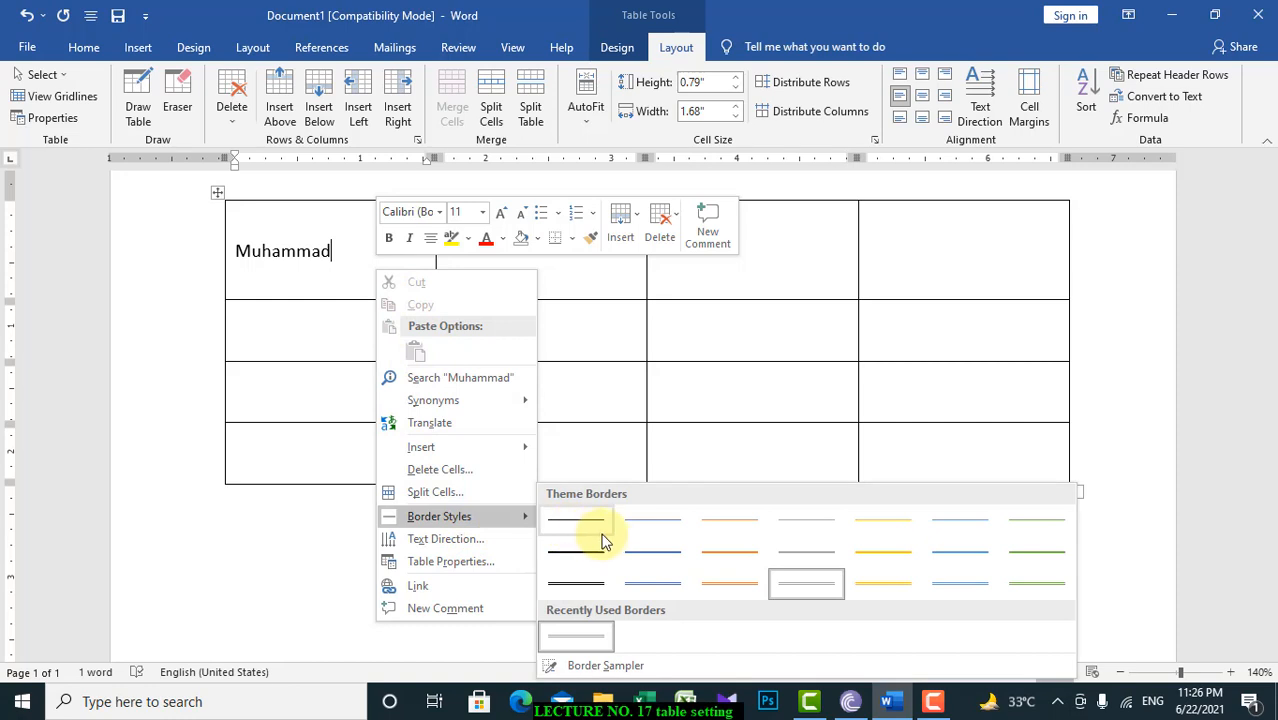
pyautogui.click(295, 538)
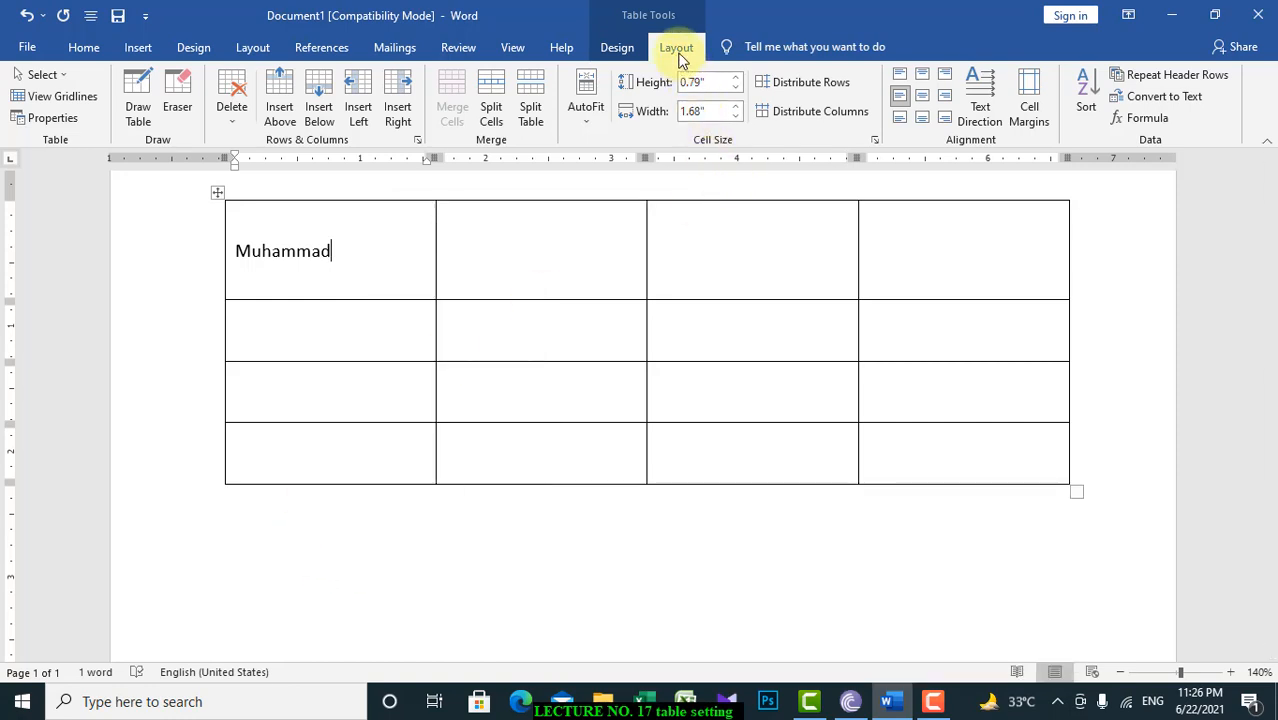
# Select all the table's cells and apply the current ½ pt gray double-line style to all borders.
pyautogui.click(618, 48)
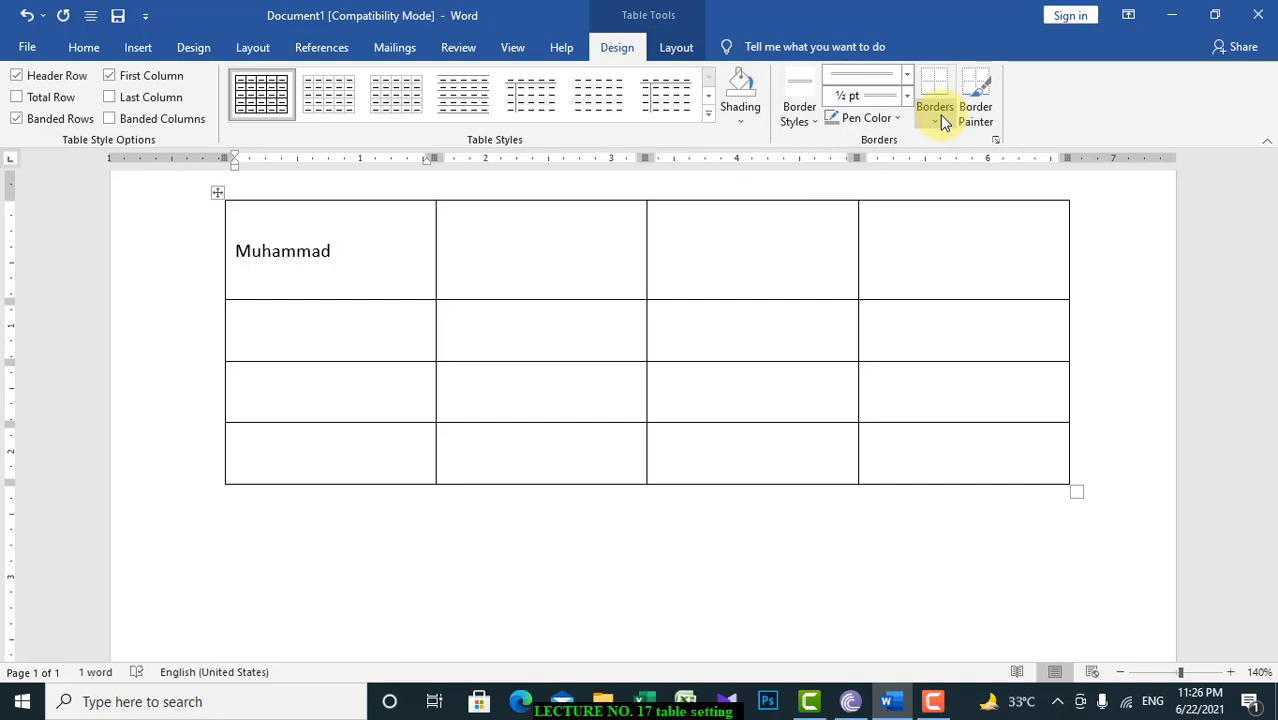
pyautogui.moveTo(239, 217)
pyautogui.mouseDown()
pyautogui.moveTo(582, 303)
pyautogui.moveTo(870, 408)
pyautogui.moveTo(940, 464)
pyautogui.mouseUp()
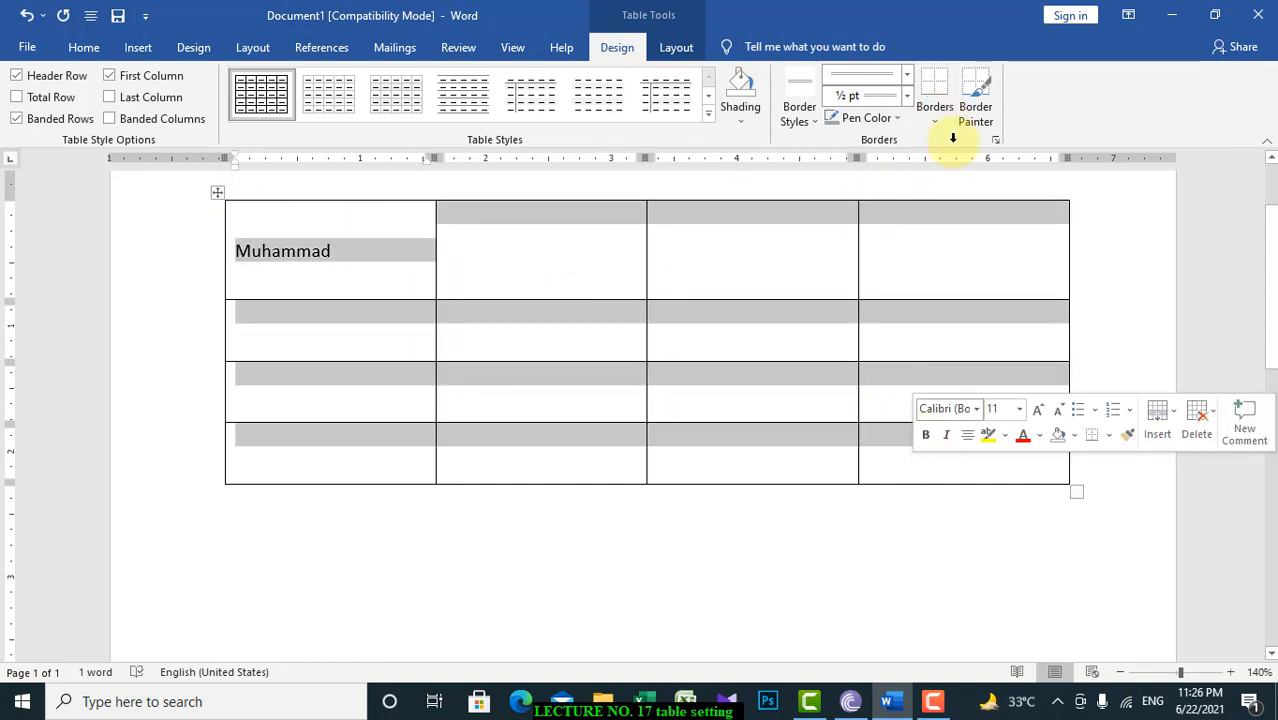
pyautogui.click(937, 118)
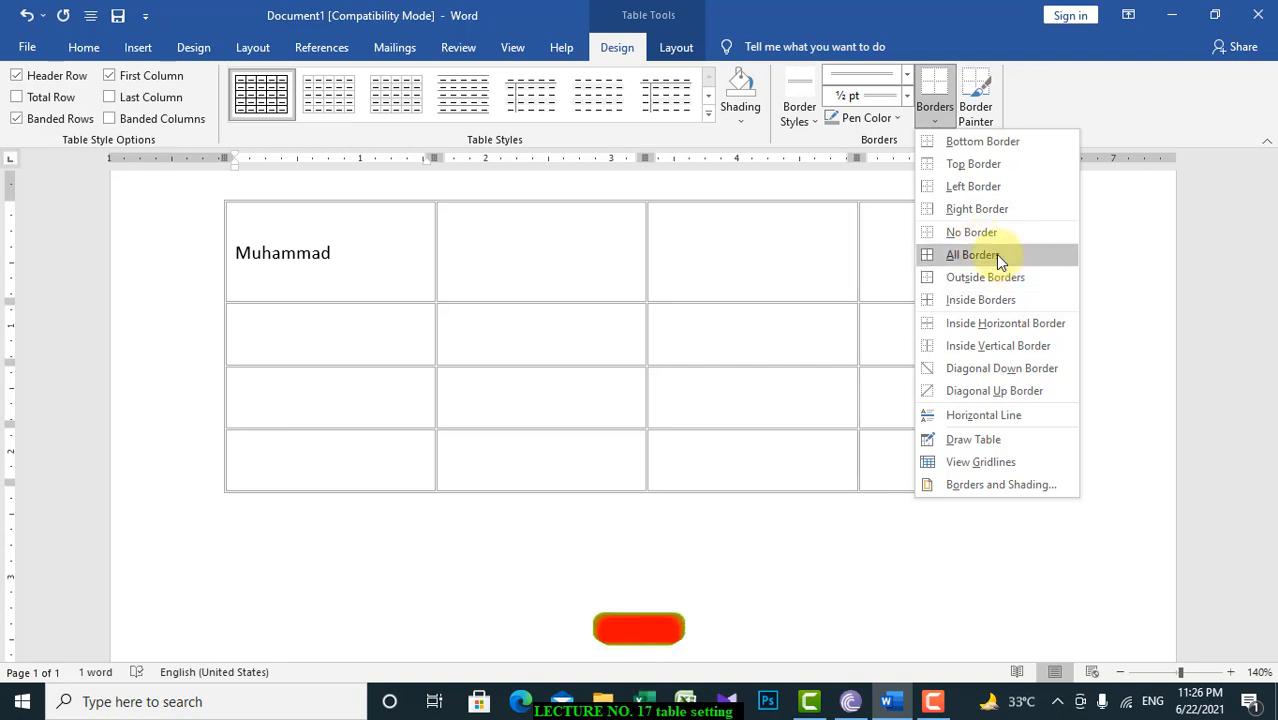
pyautogui.click(995, 256)
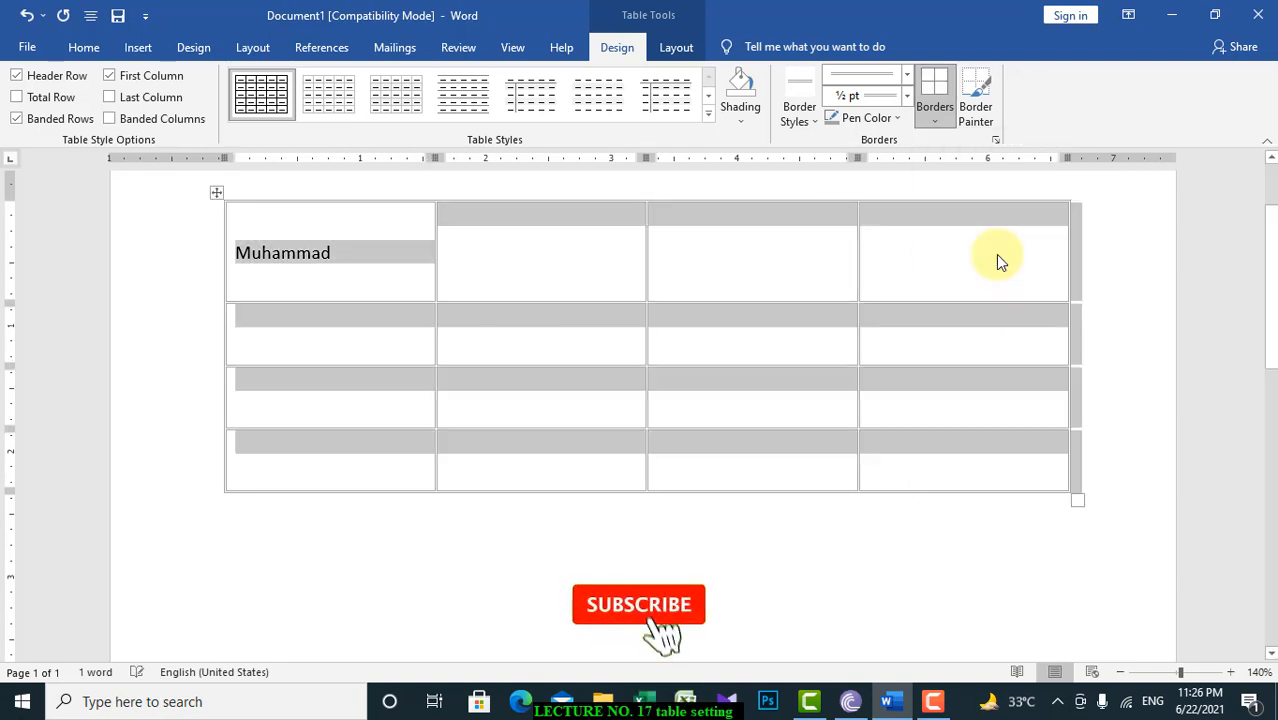
# Paint the first two cells' top borders with the ½ pt orange double-line style and apply it to all the table's borders.
pyautogui.click(803, 122)
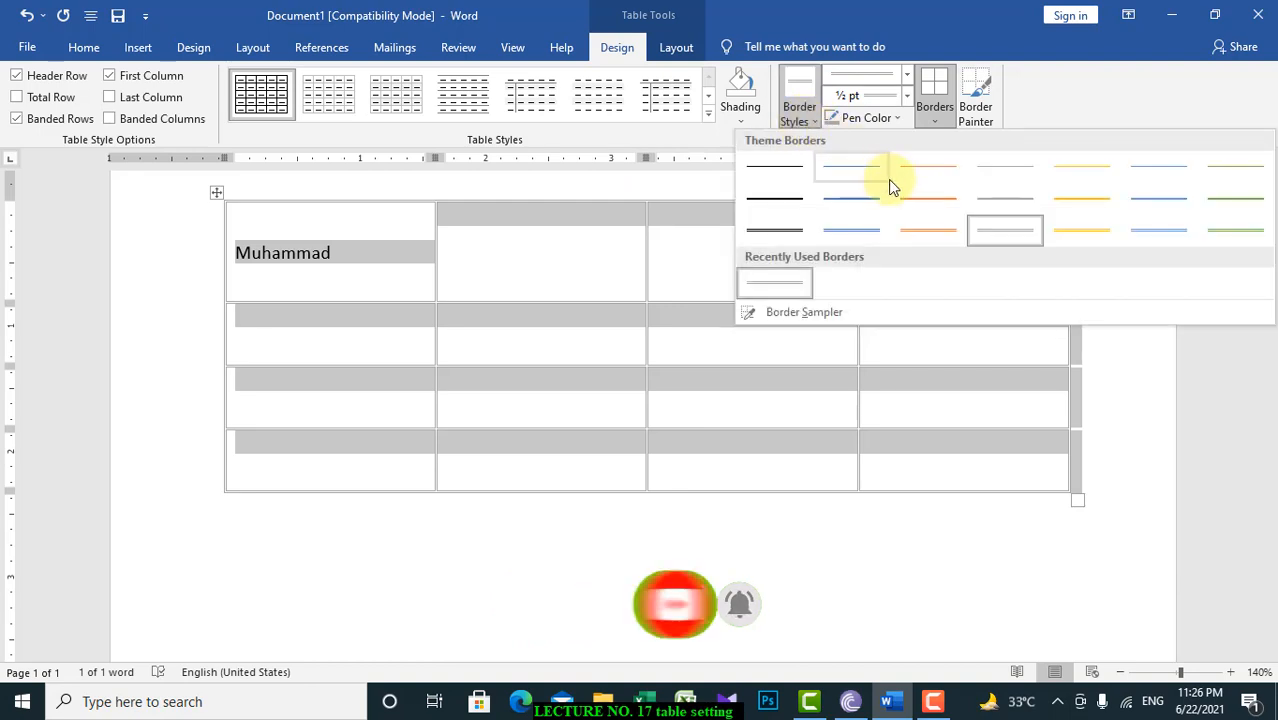
pyautogui.click(932, 234)
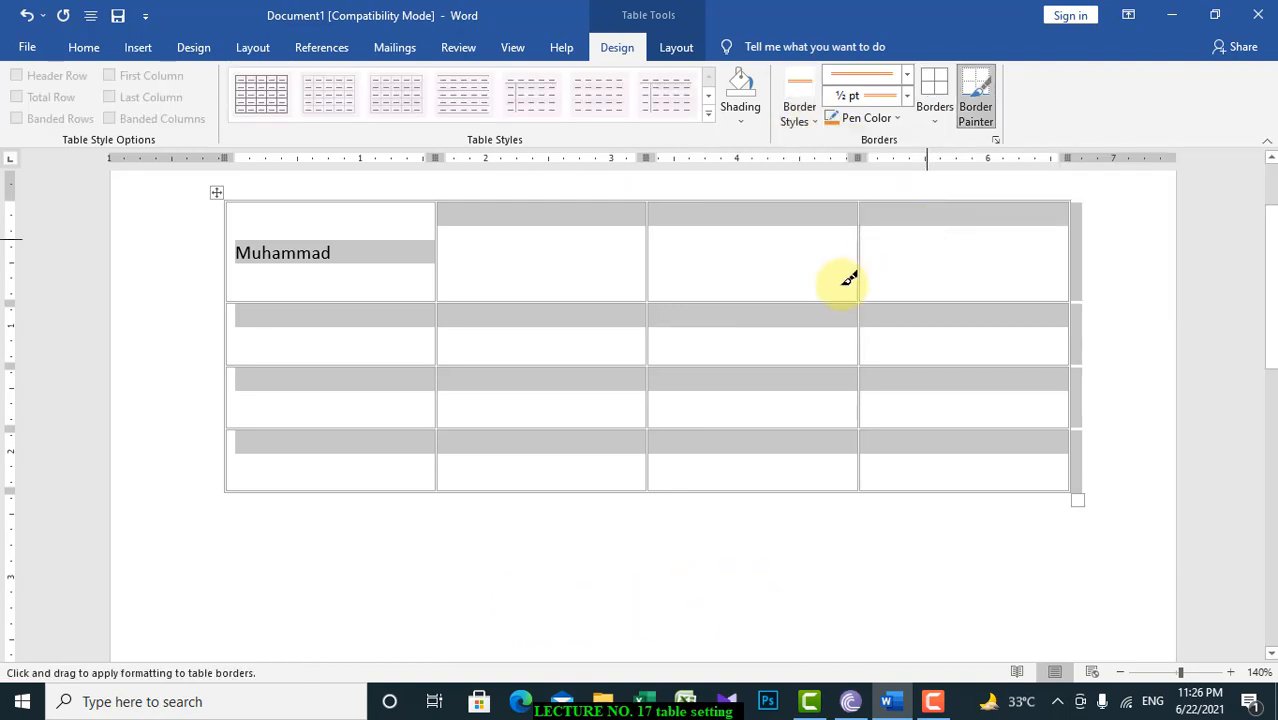
pyautogui.click(486, 197)
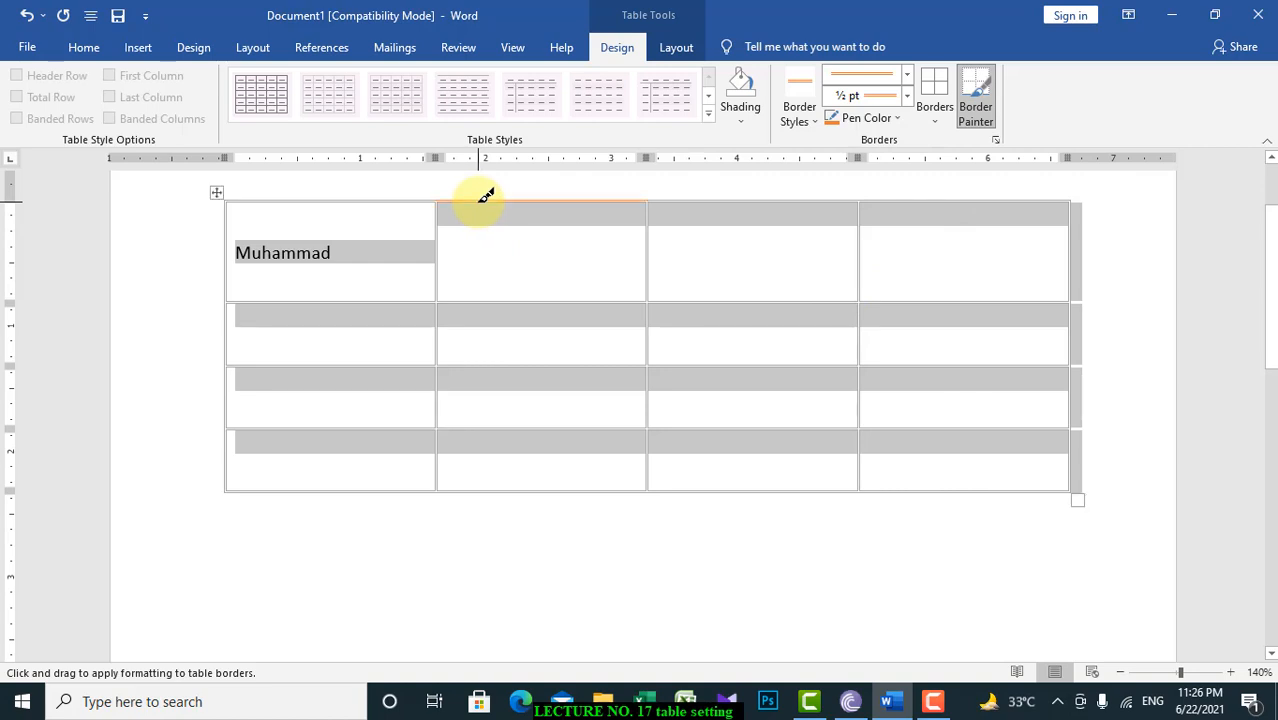
pyautogui.click(408, 196)
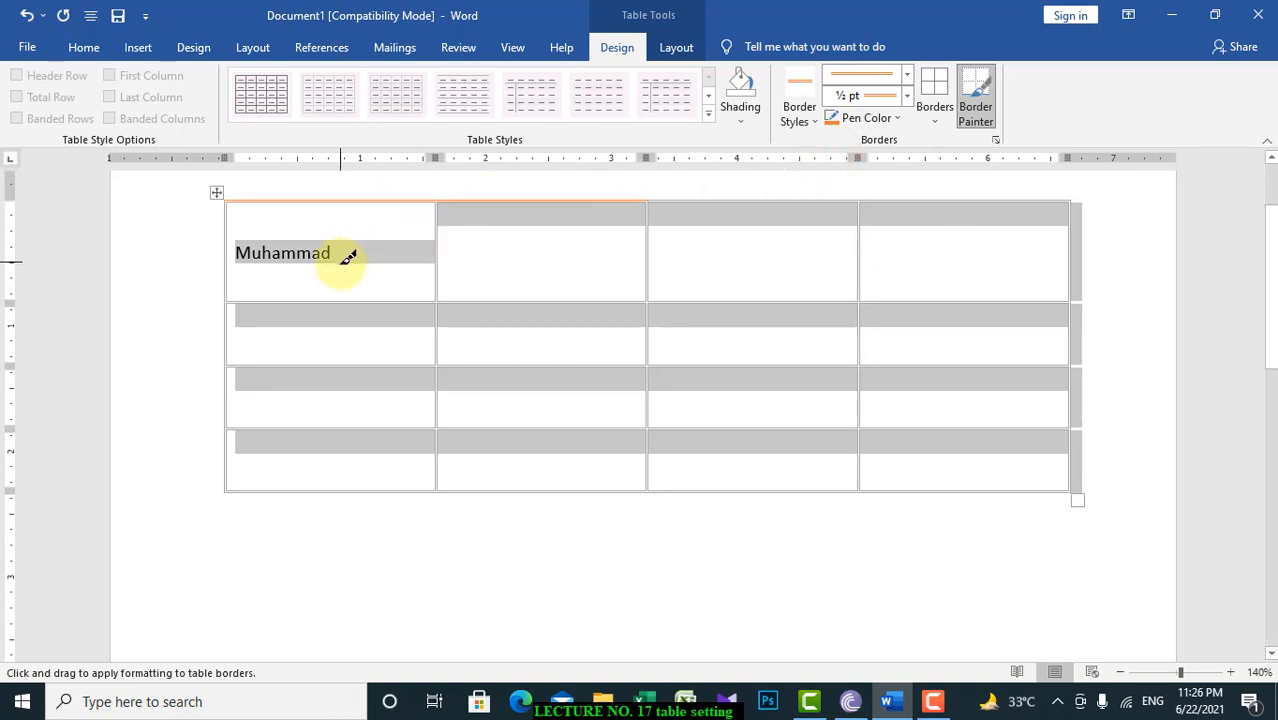
pyautogui.click(934, 118)
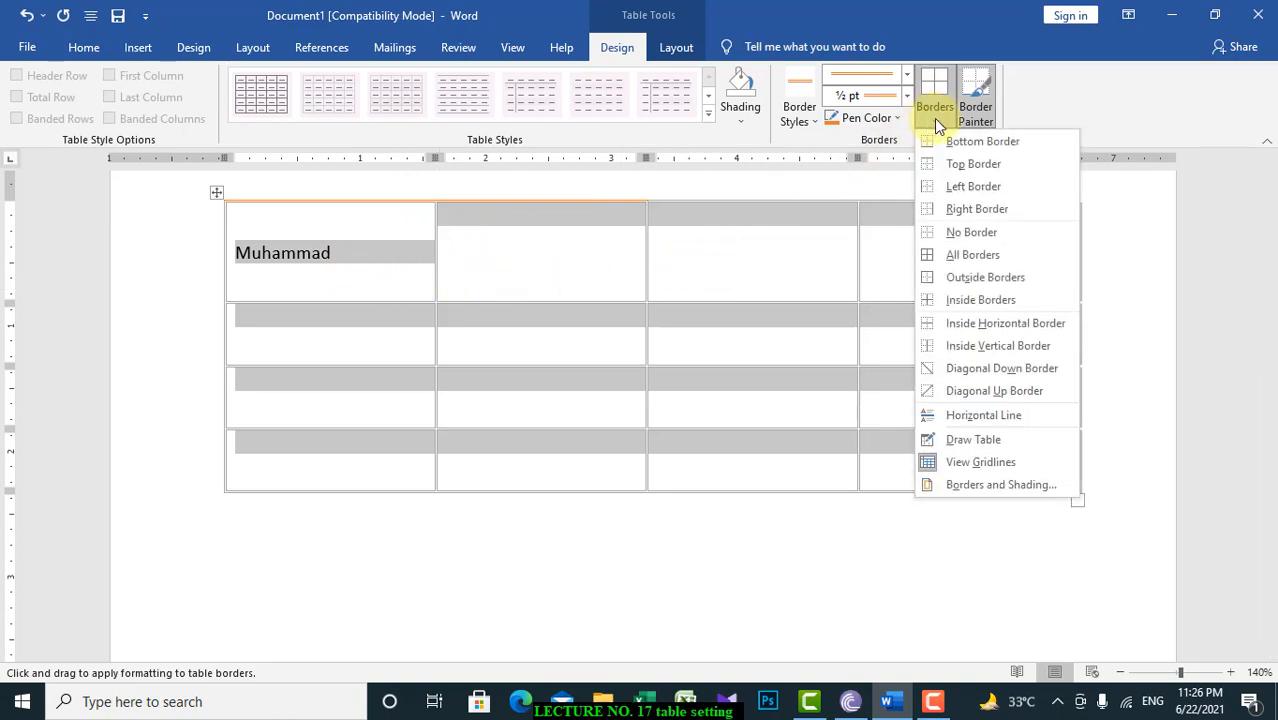
pyautogui.click(1005, 262)
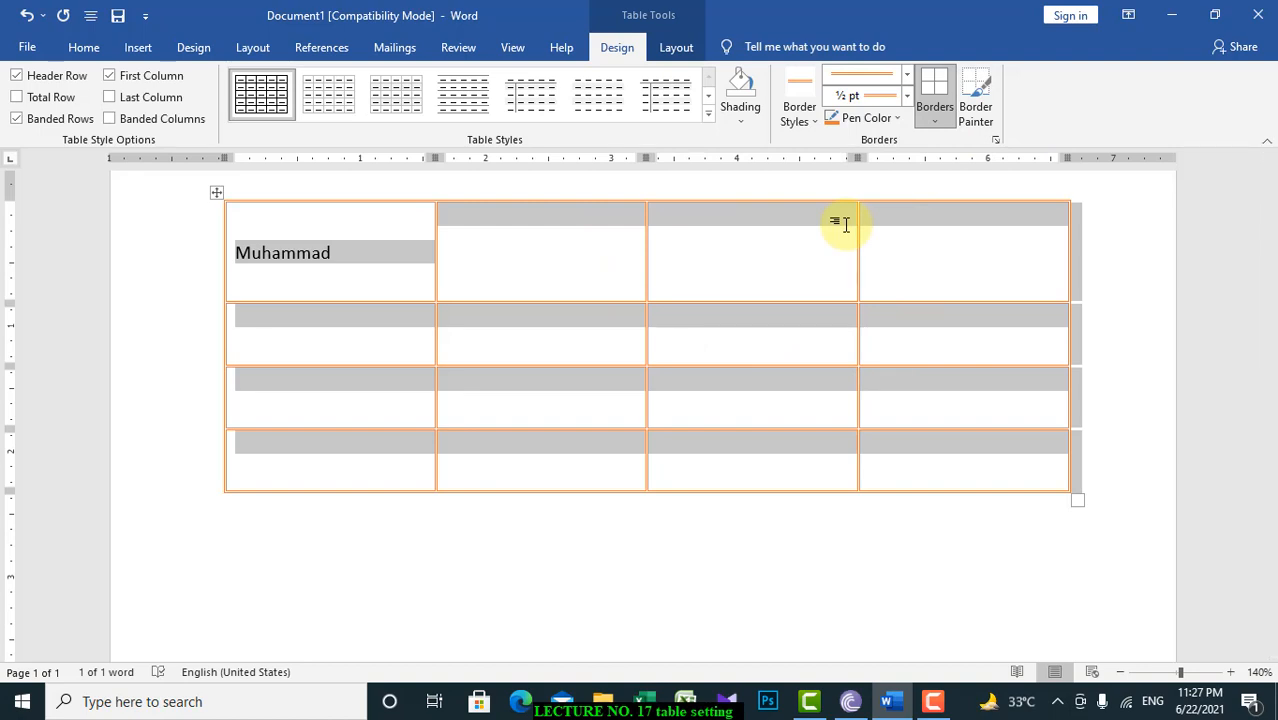
# Set the orange double line's weight to 2 ¼ pt and apply it to all the table's borders.
pyautogui.click(908, 95)
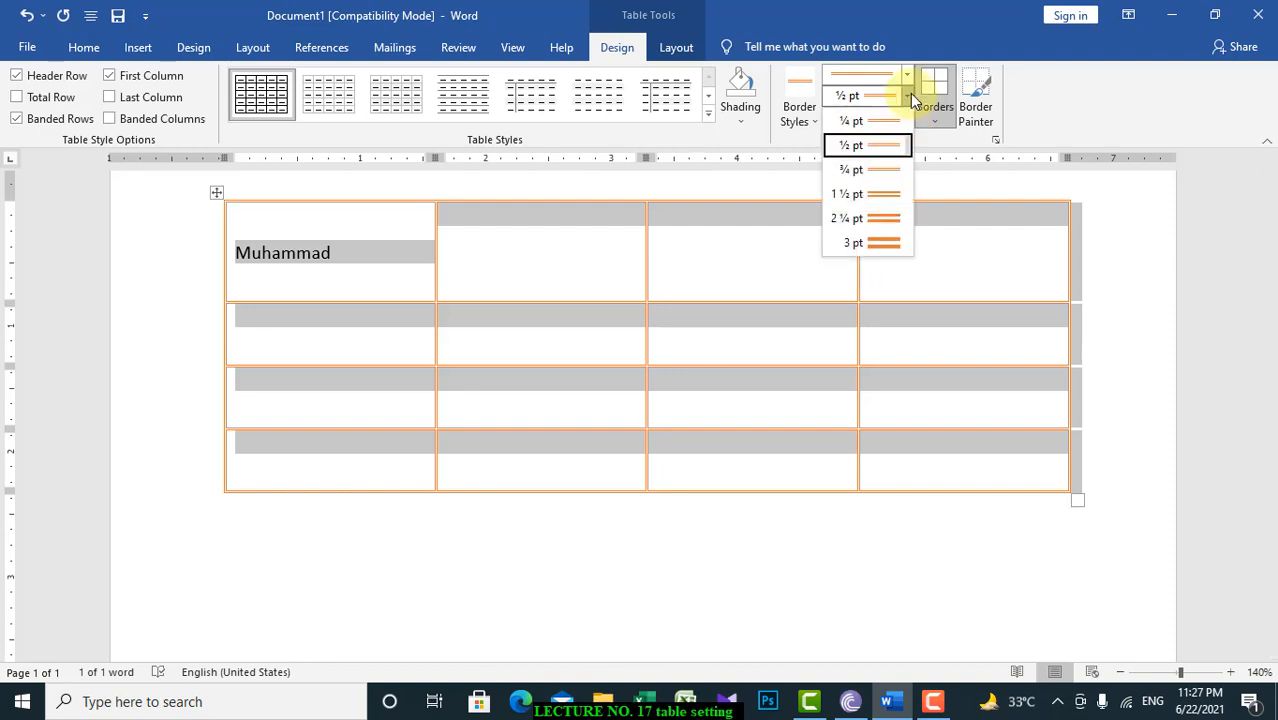
pyautogui.click(879, 220)
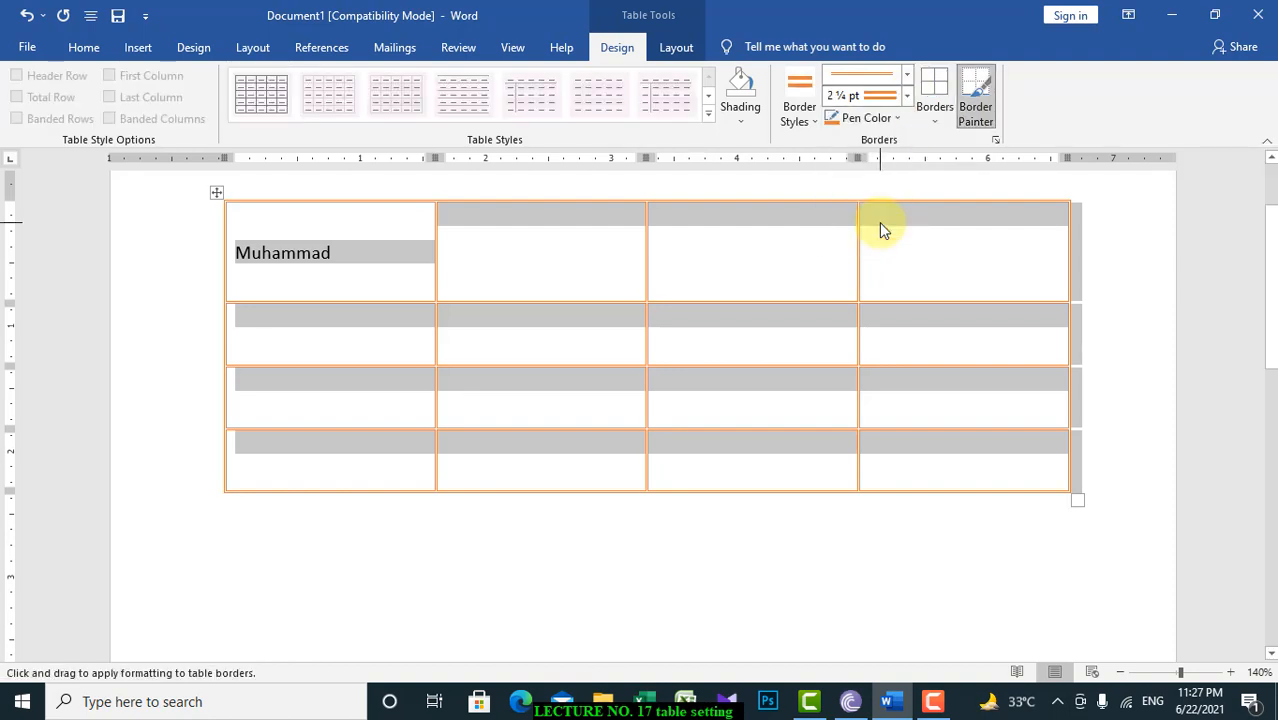
pyautogui.click(934, 119)
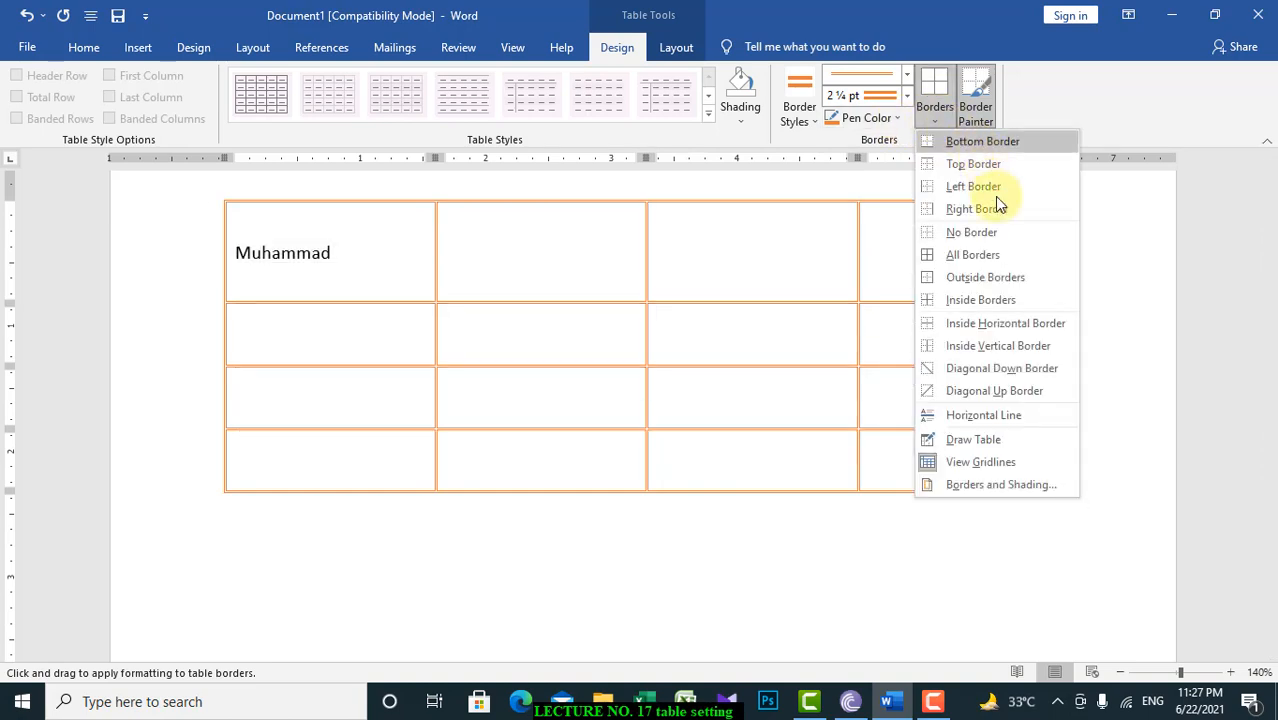
pyautogui.click(975, 264)
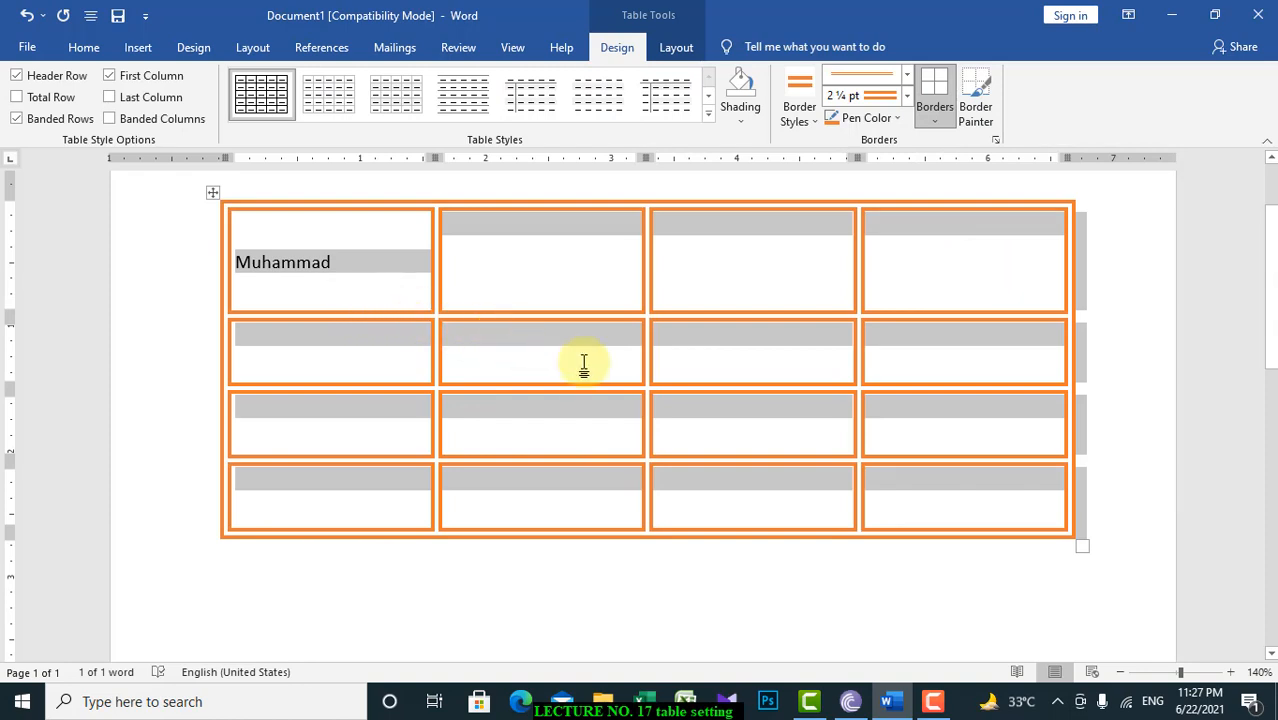
# Choose the black single solid 1 ½ pt theme border style and apply it to all the table's borders.
pyautogui.click(813, 121)
pyautogui.click(788, 198)
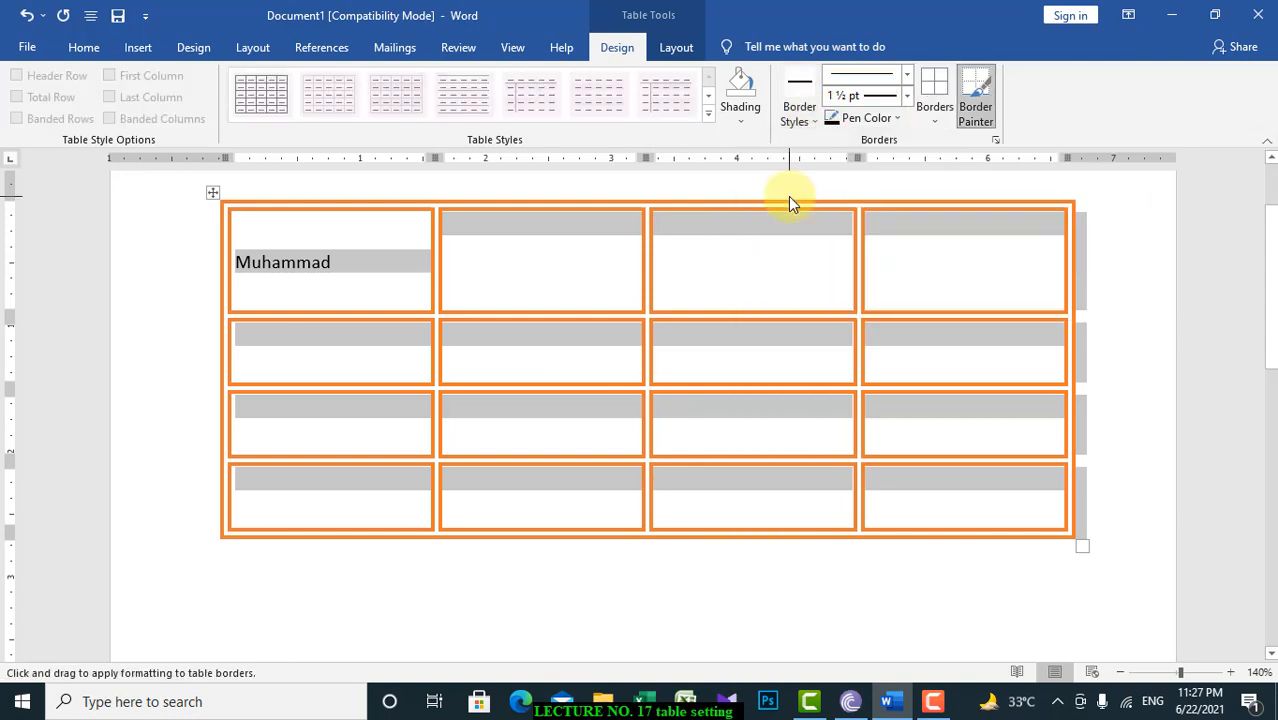
pyautogui.click(934, 120)
pyautogui.click(966, 255)
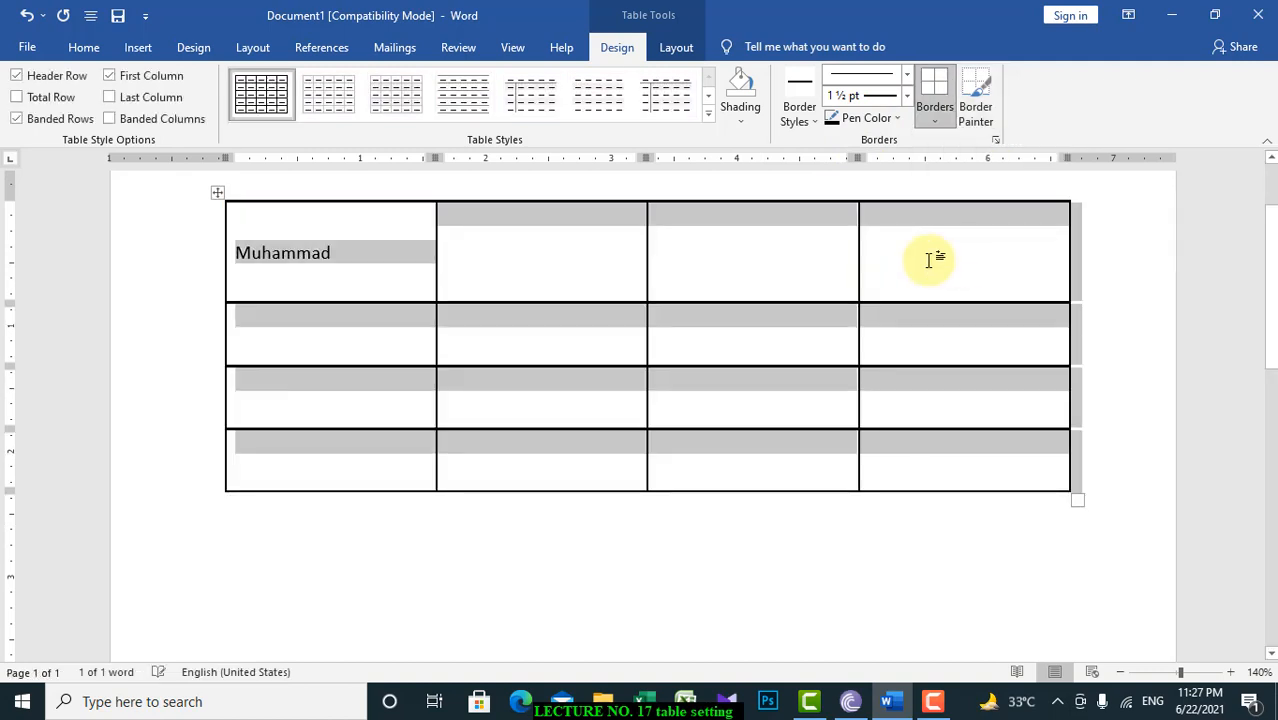
# Set the black single line's weight to 4 ½ pt and apply it to all the table's borders.
pyautogui.click(906, 96)
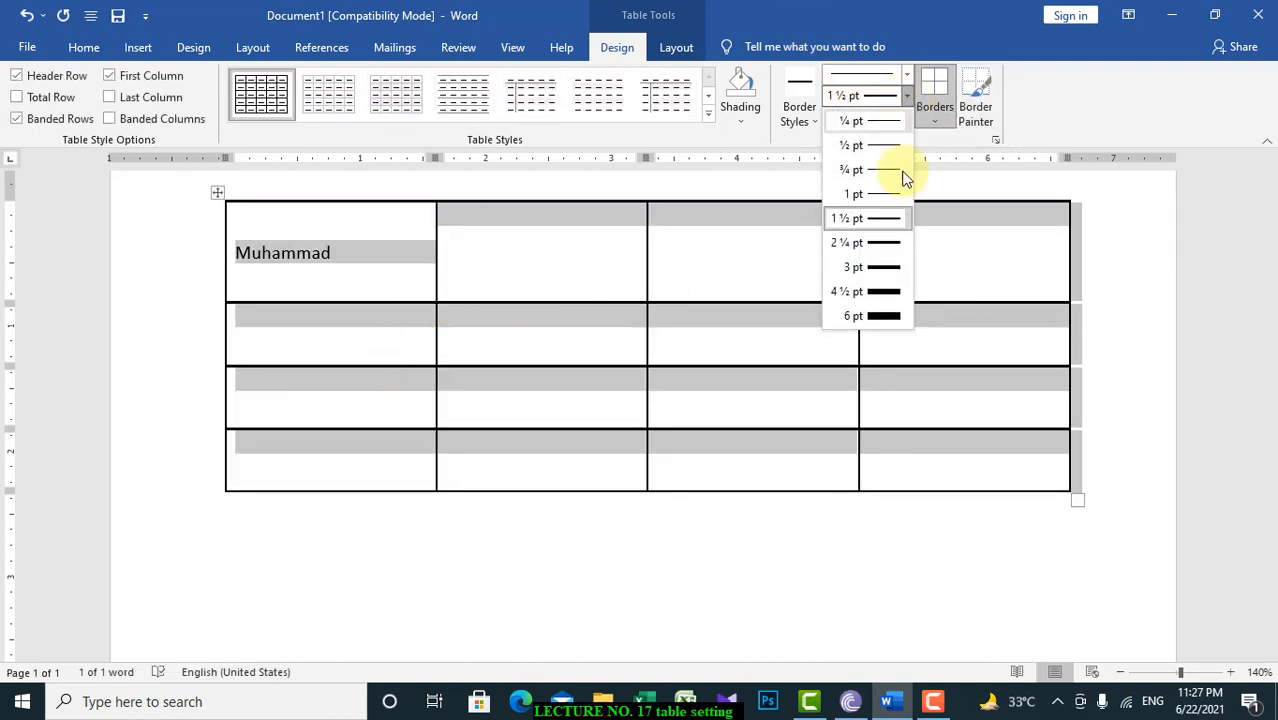
pyautogui.click(887, 291)
pyautogui.click(925, 118)
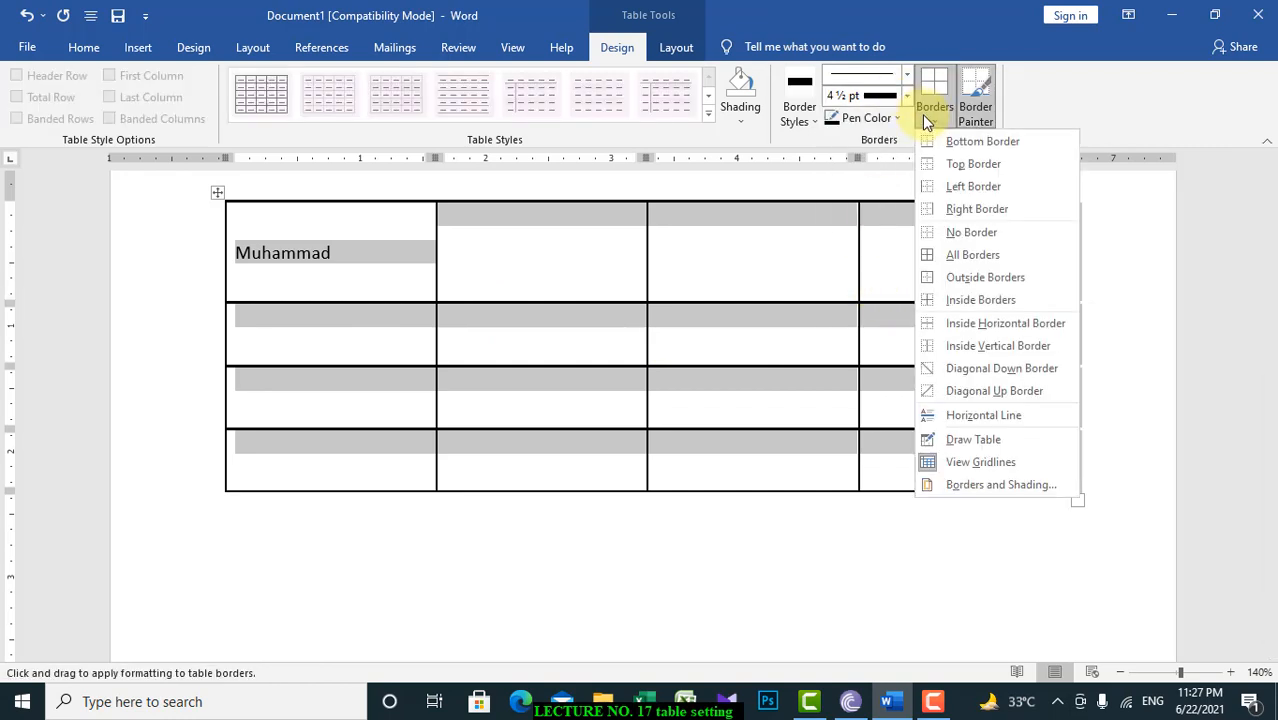
pyautogui.click(965, 258)
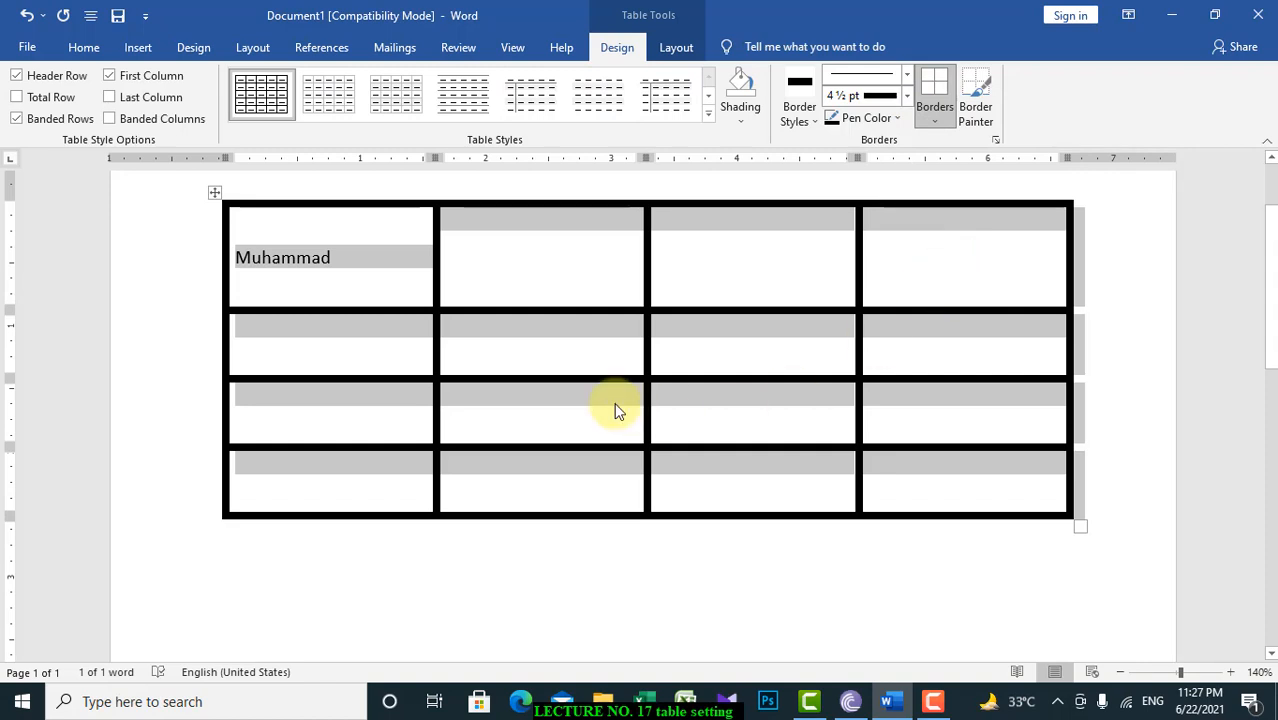
pyautogui.click(522, 408)
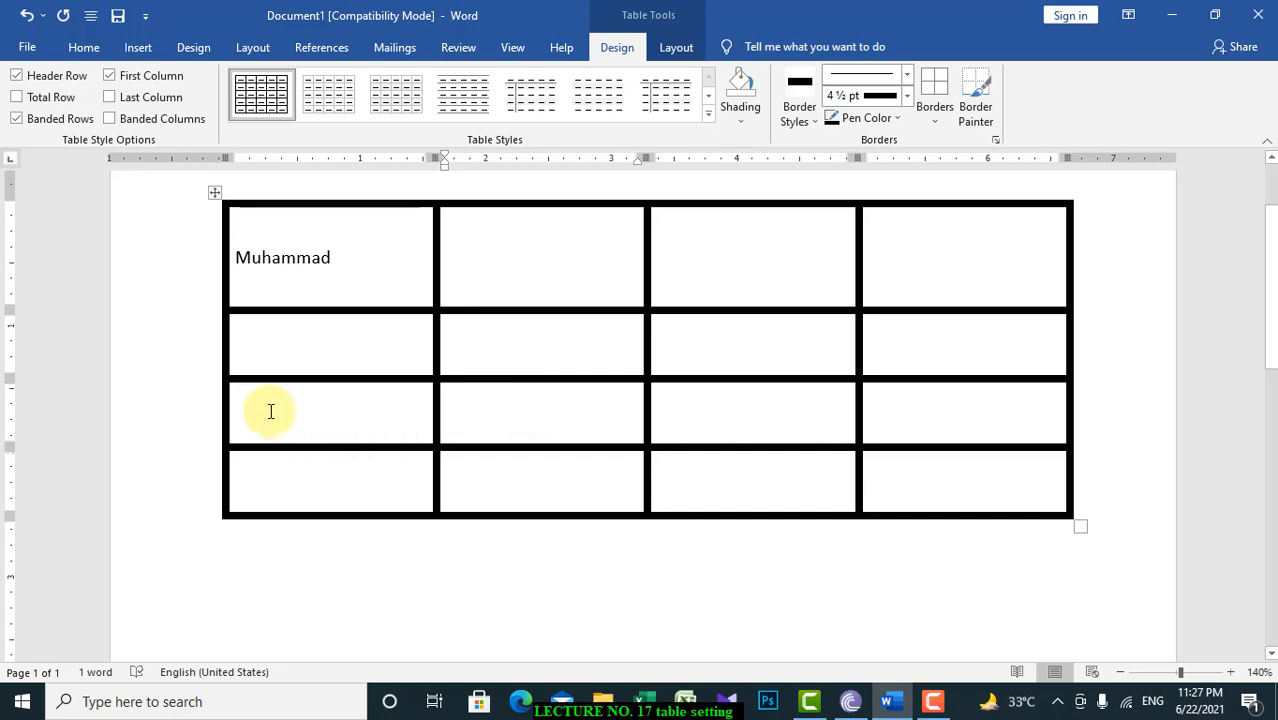
# Remove all borders from the table's third row.
pyautogui.moveTo(270, 411); pyautogui.dragTo(959, 422)
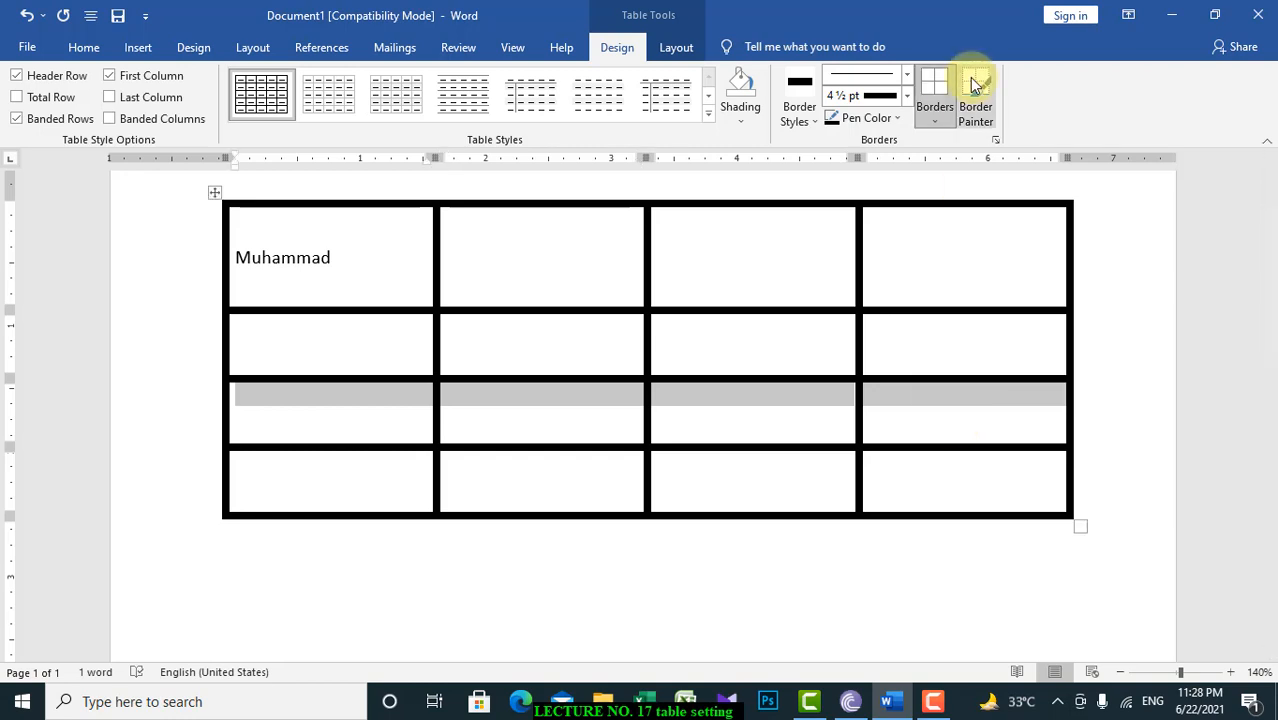
pyautogui.click(935, 127)
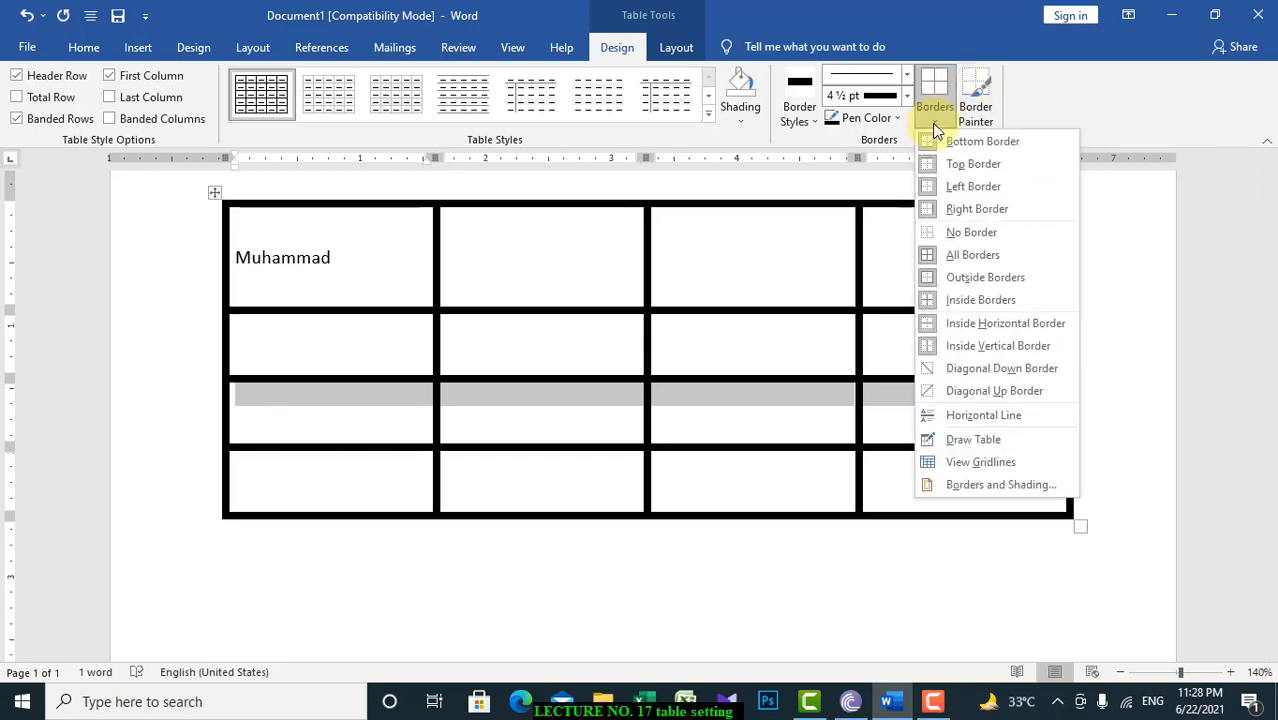
pyautogui.click(968, 238)
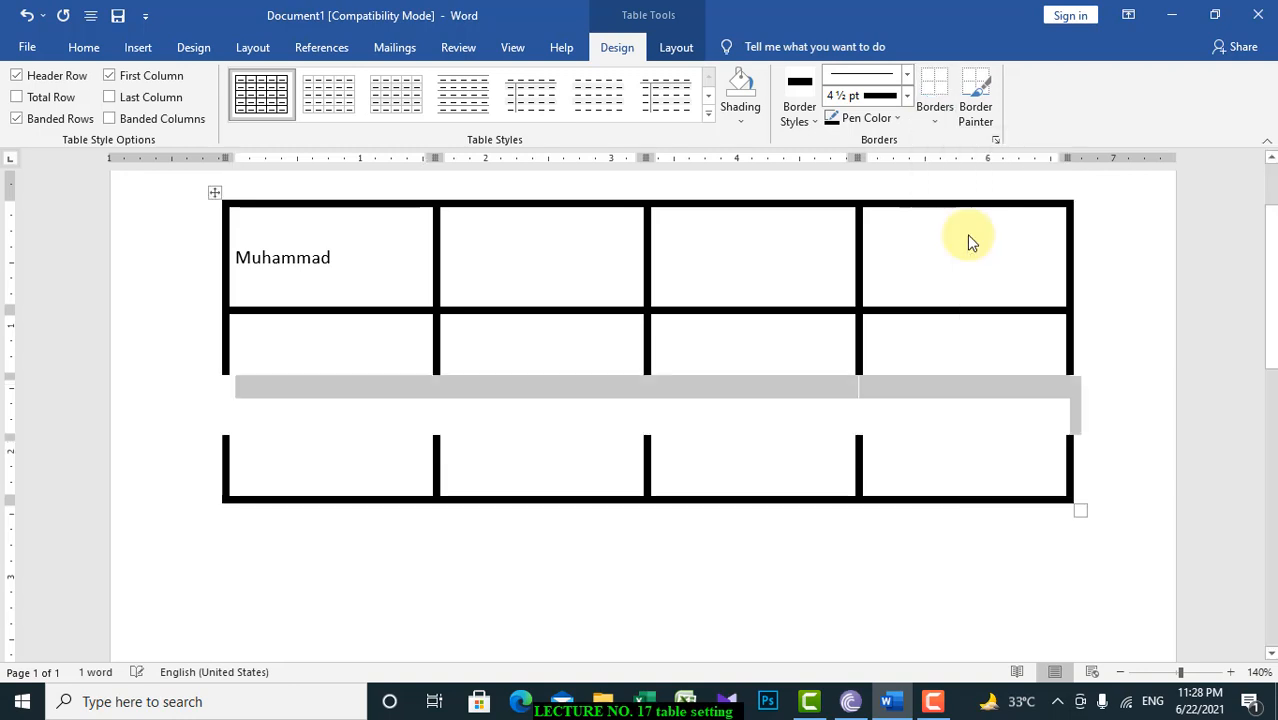
pyautogui.click(793, 463)
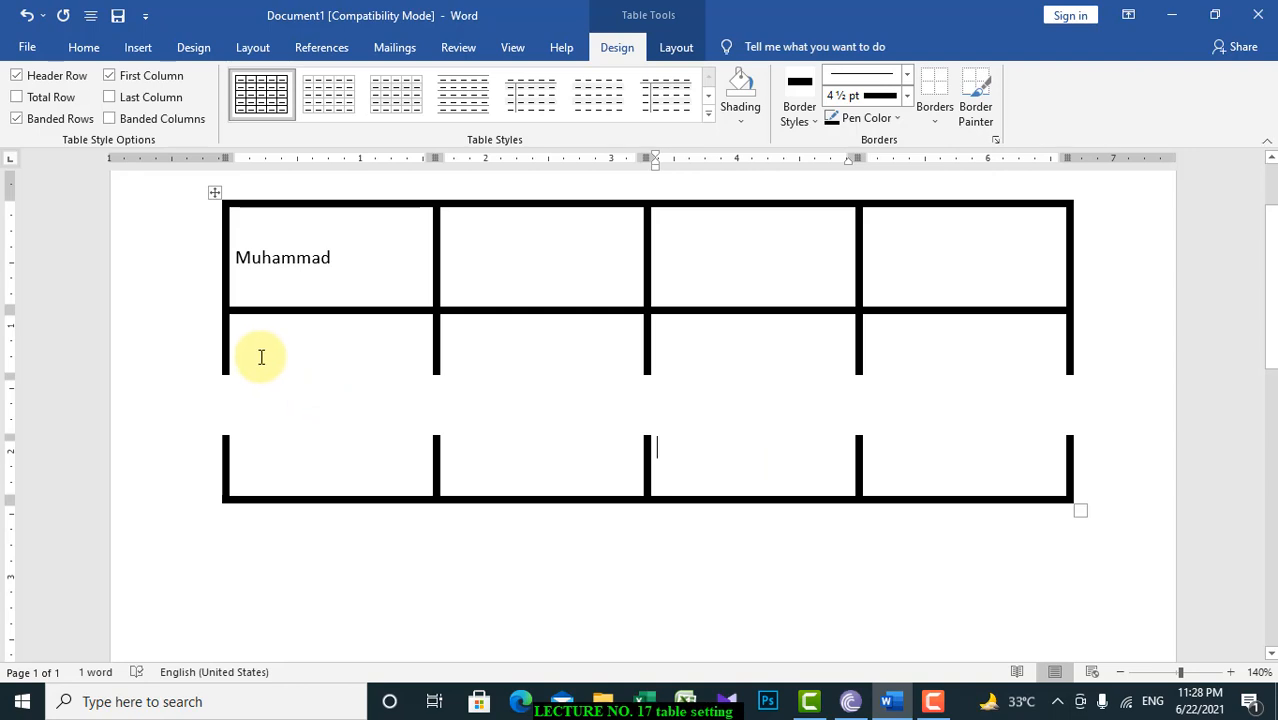
# Apply the 4 ½ pt black line to all borders of the table's second and fourth rows.
pyautogui.moveTo(257, 345); pyautogui.dragTo(899, 335)
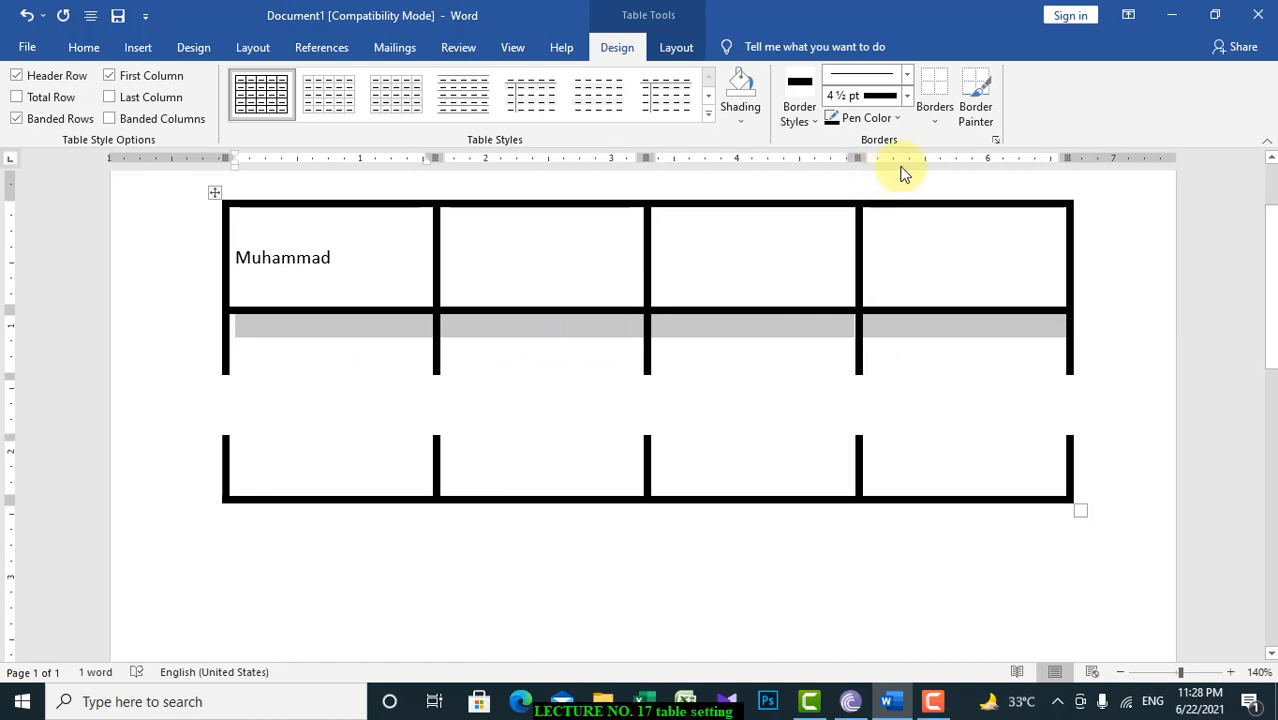
pyautogui.click(935, 124)
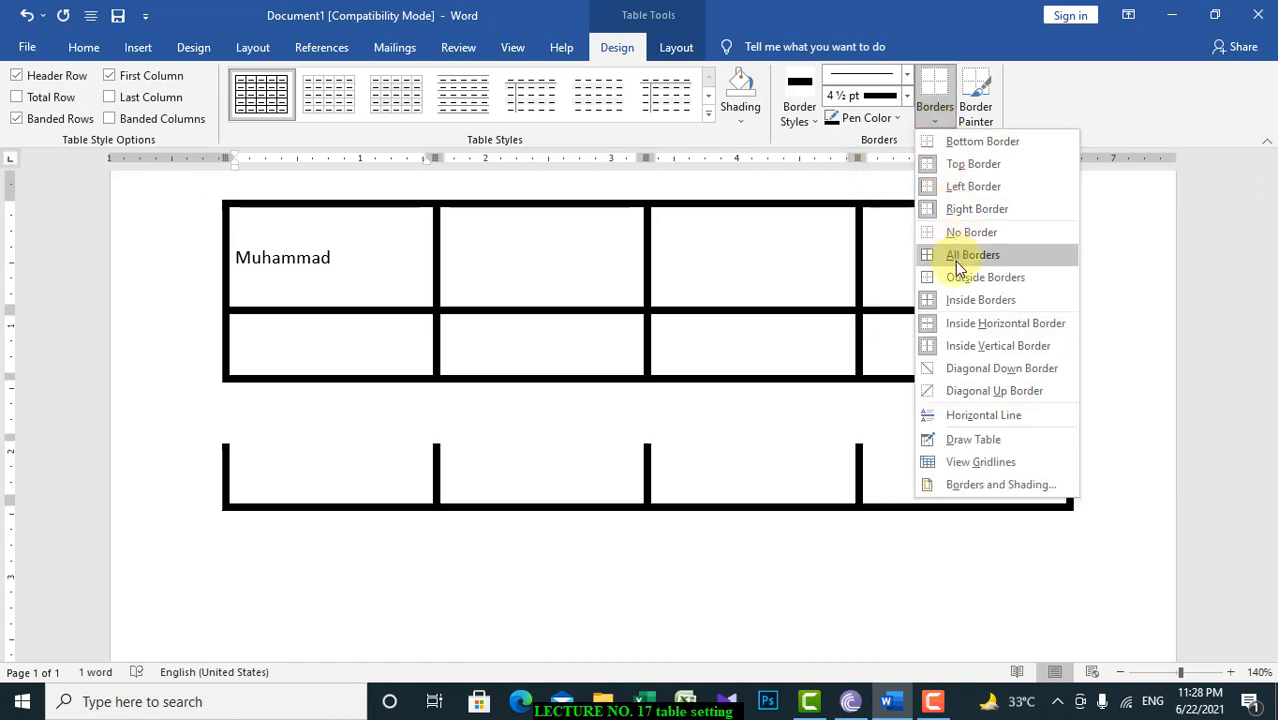
pyautogui.click(955, 254)
pyautogui.moveTo(334, 462); pyautogui.dragTo(978, 480)
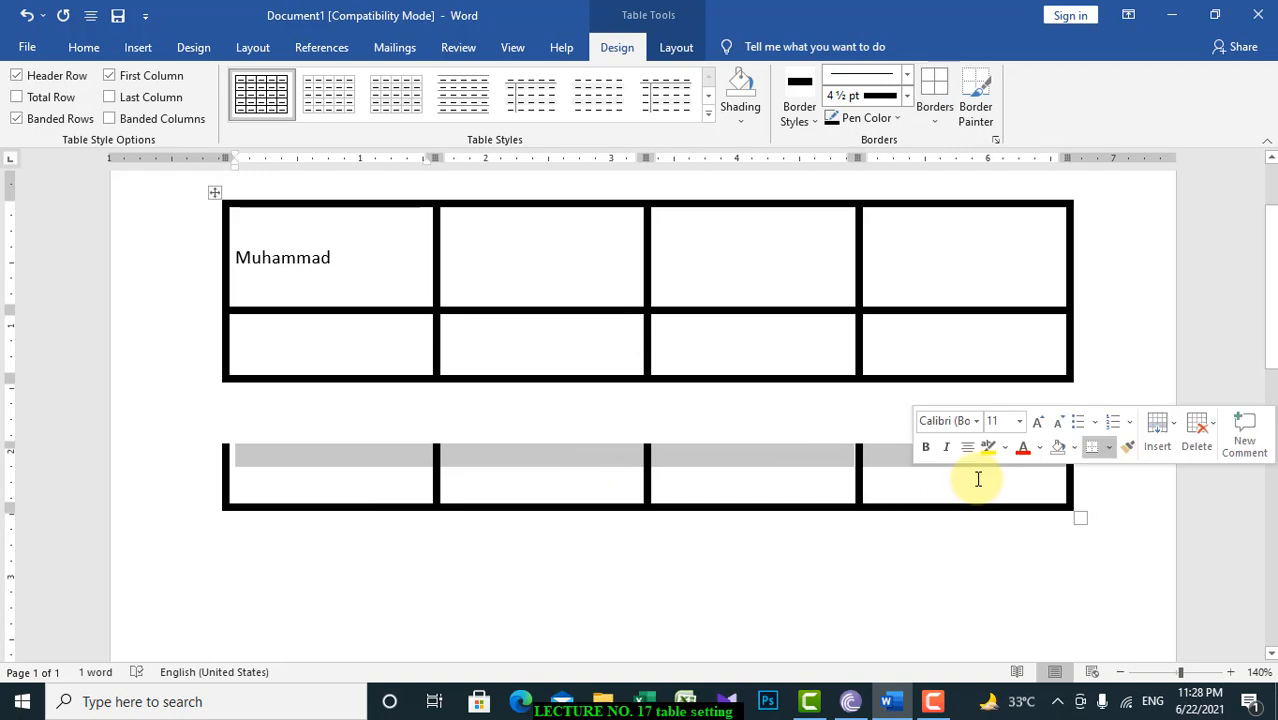
pyautogui.click(935, 122)
pyautogui.click(955, 254)
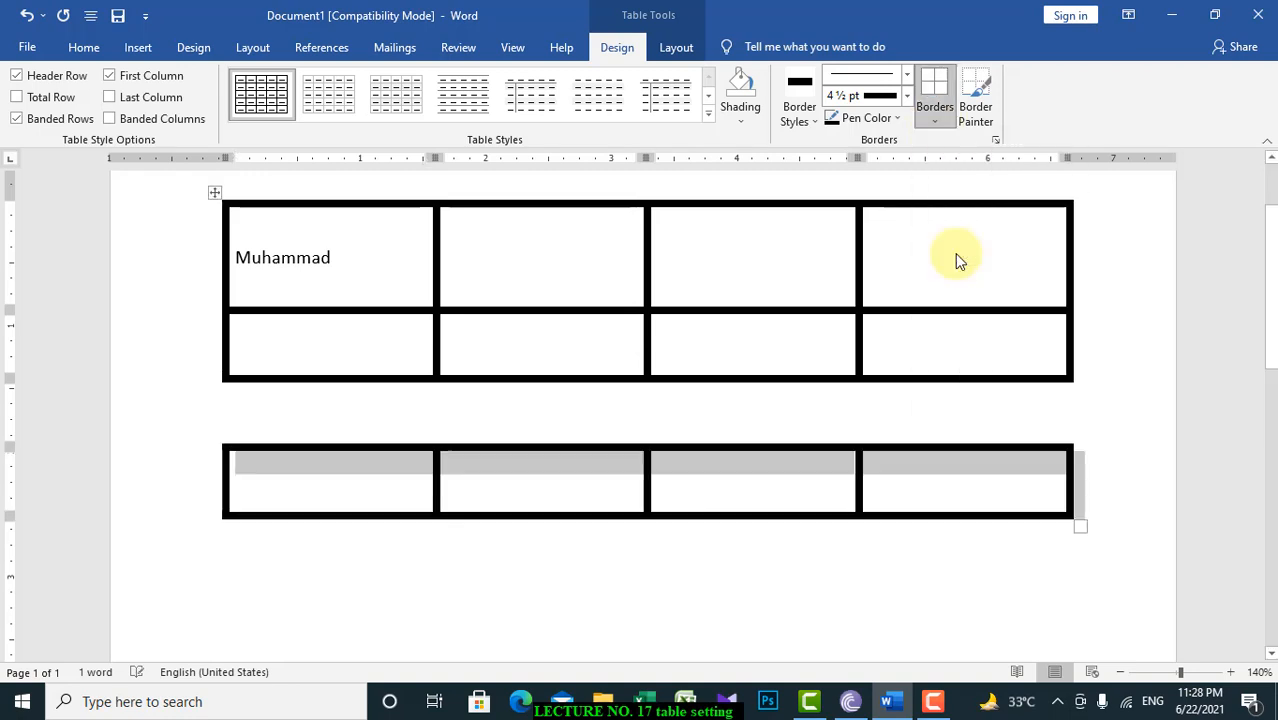
pyautogui.click(615, 582)
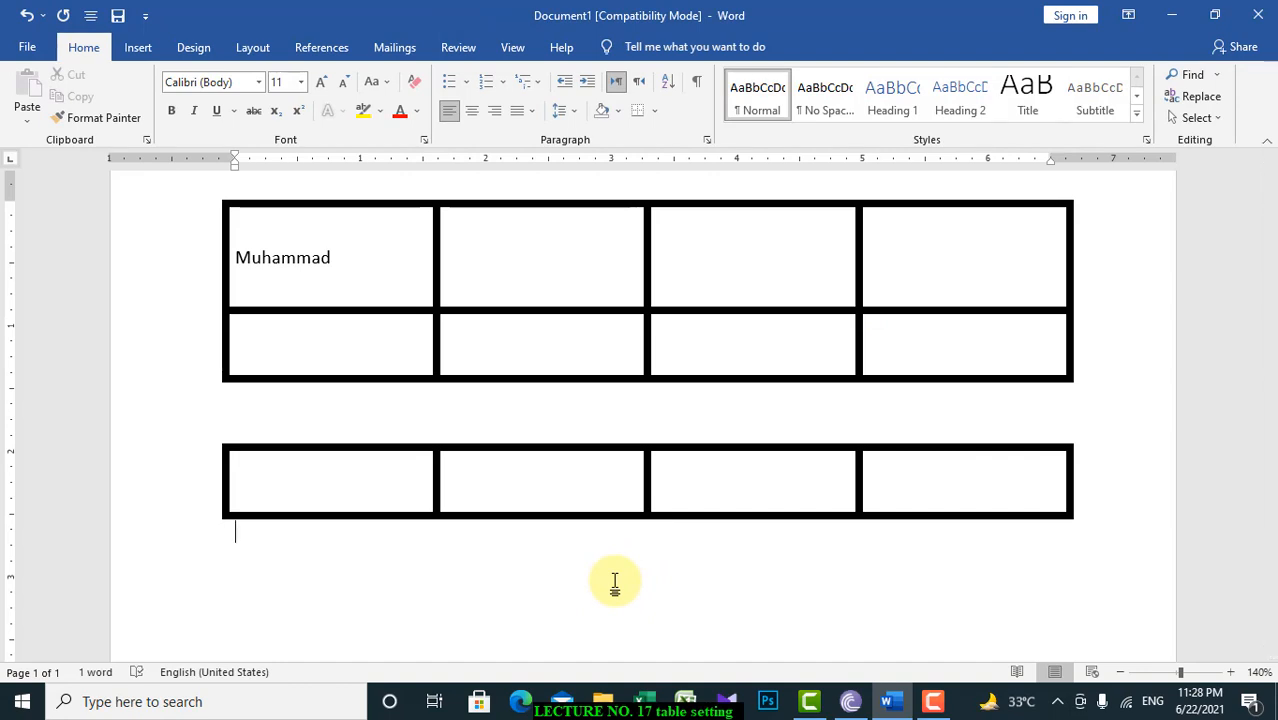
pyautogui.click(583, 493)
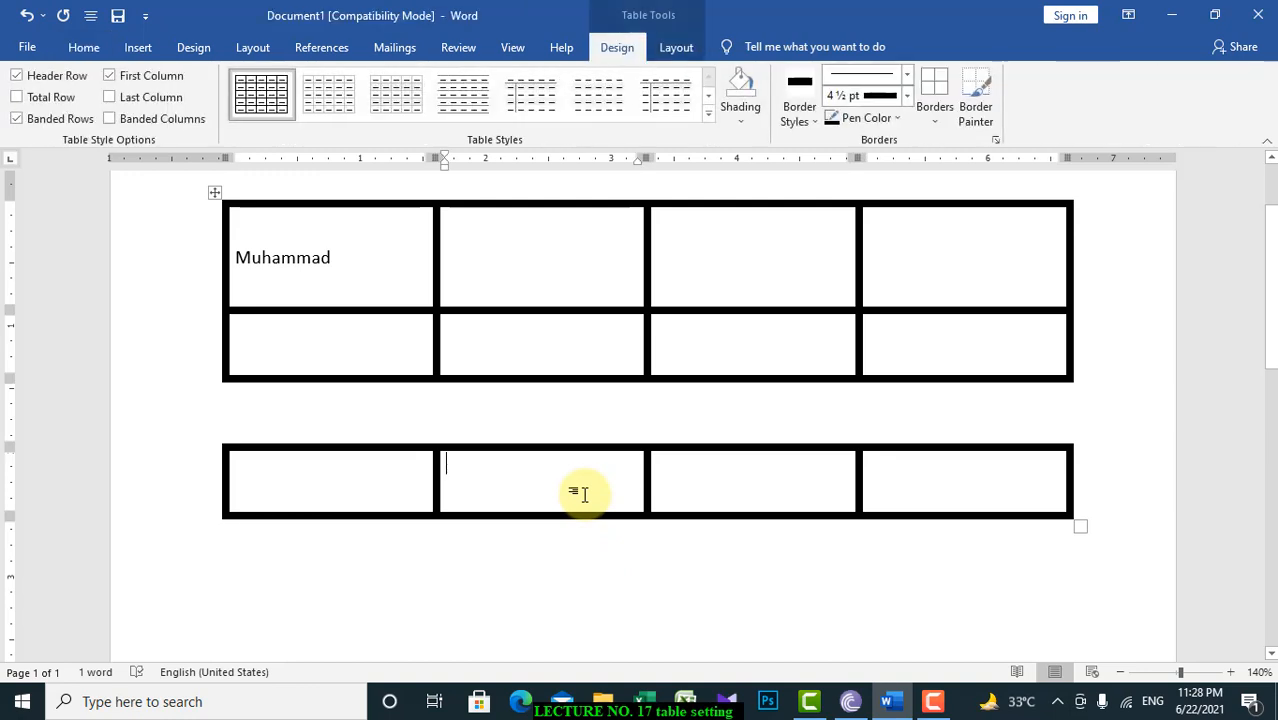
# Undo the border changes made to the fourth, second and third rows.
pyautogui.hotkey('ctrl', 'z')
pyautogui.hotkey('ctrl', 'z')
pyautogui.hotkey('ctrl', 'z')
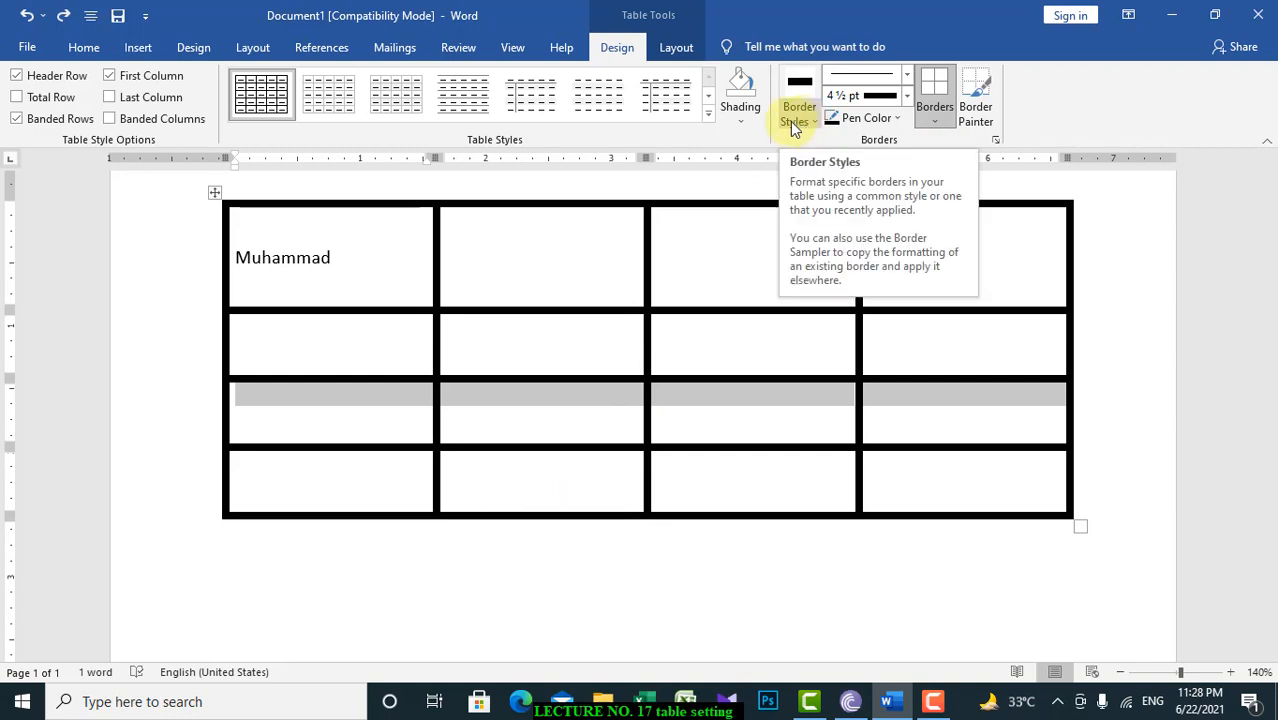
# Select all the table's cells and shade them with the standard light blue color.
pyautogui.click(736, 128)
pyautogui.click(365, 291)
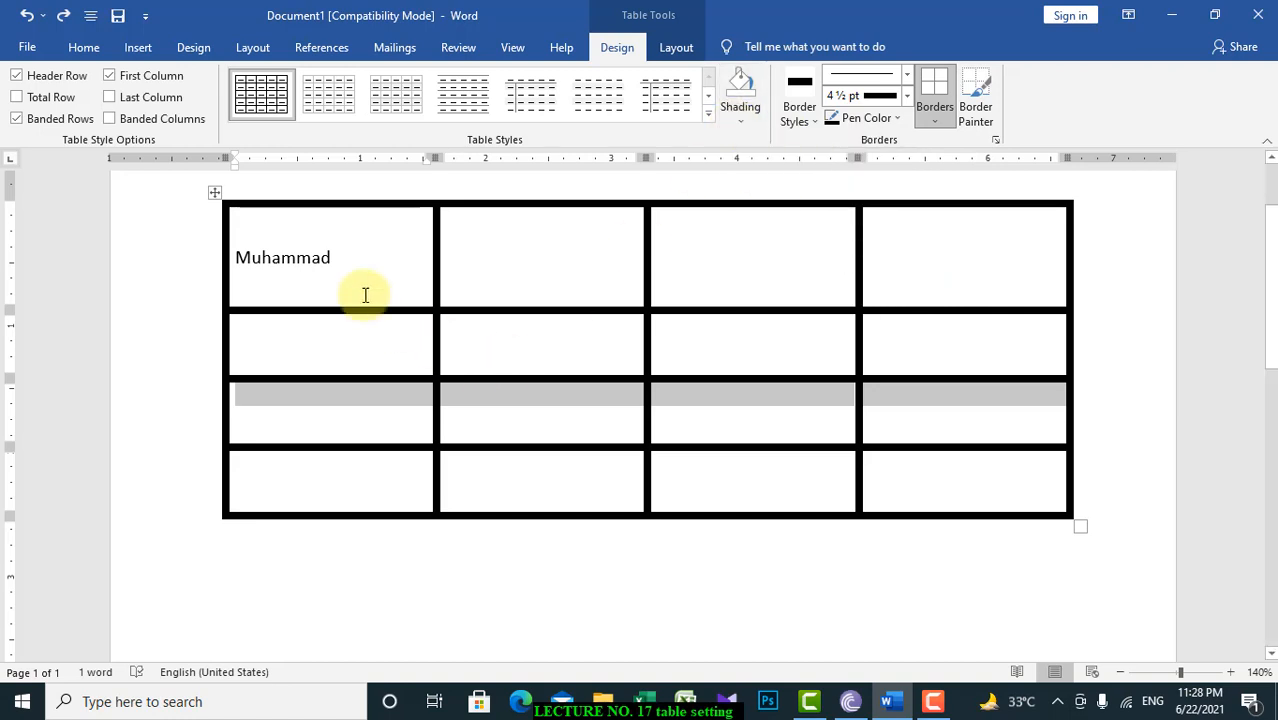
pyautogui.moveTo(279, 234); pyautogui.dragTo(917, 483)
pyautogui.click(740, 120)
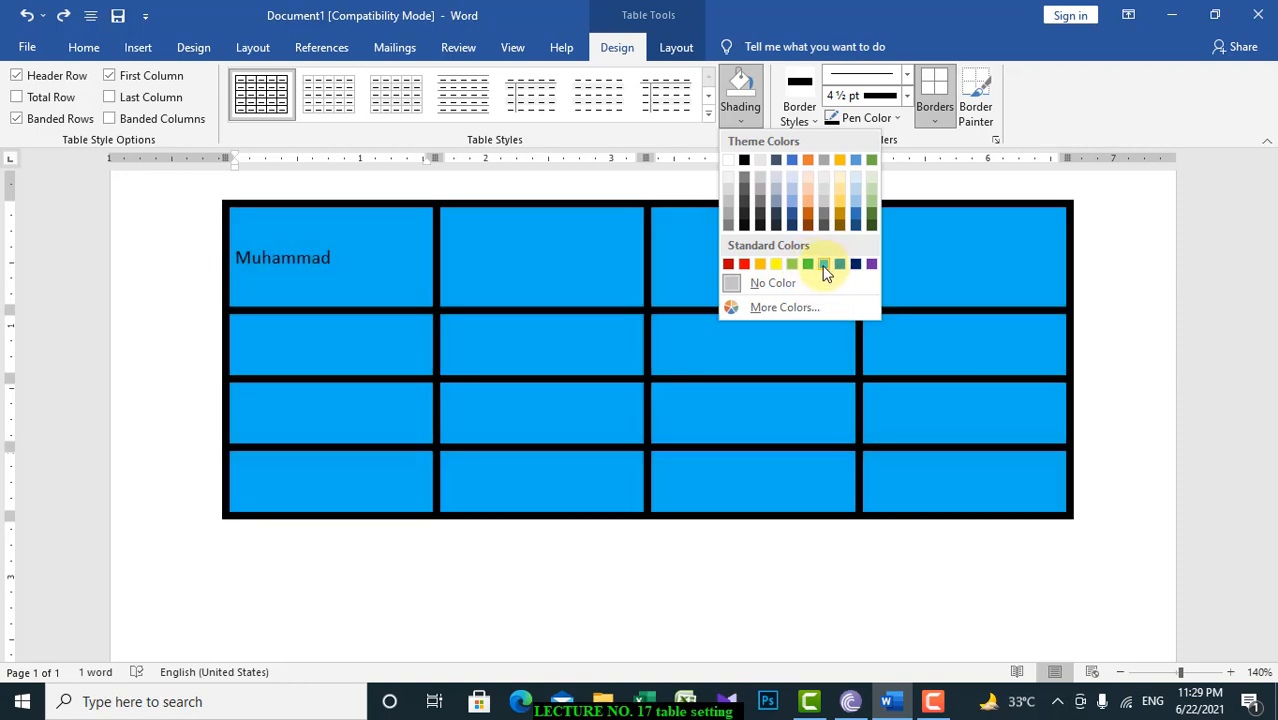
pyautogui.click(823, 266)
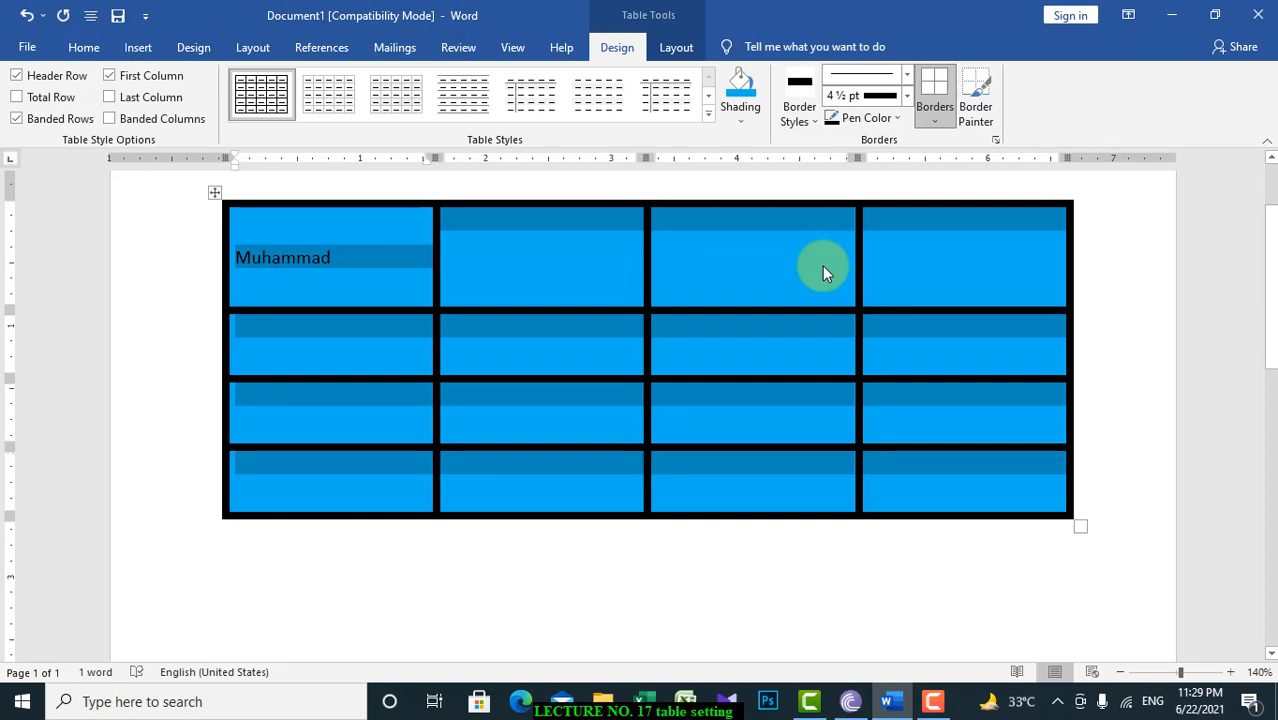
pyautogui.click(709, 117)
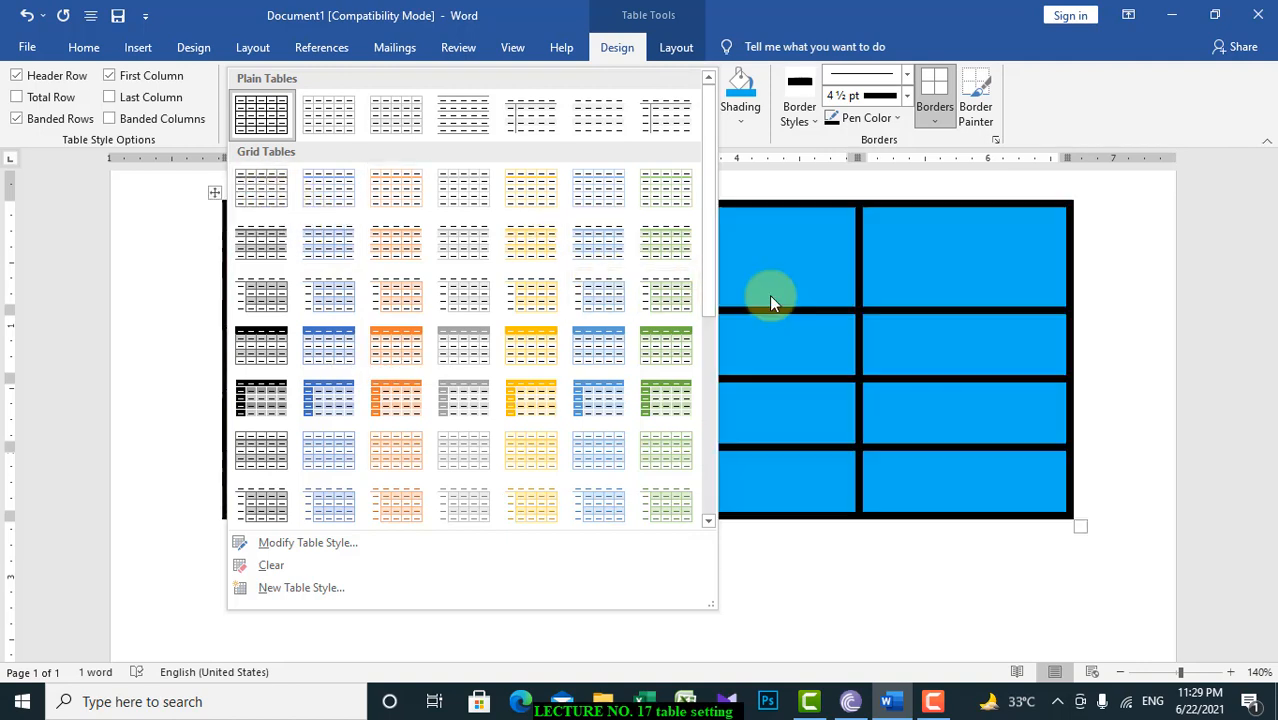
pyautogui.click(811, 372)
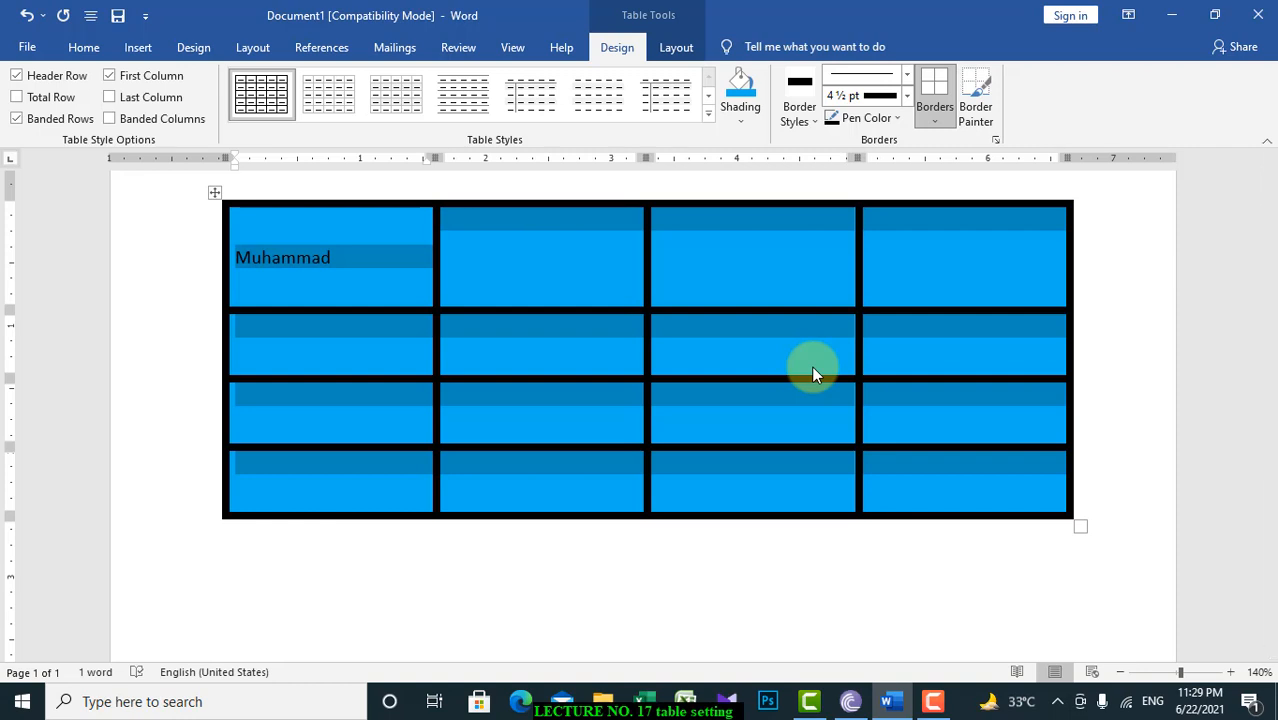
pyautogui.click(674, 47)
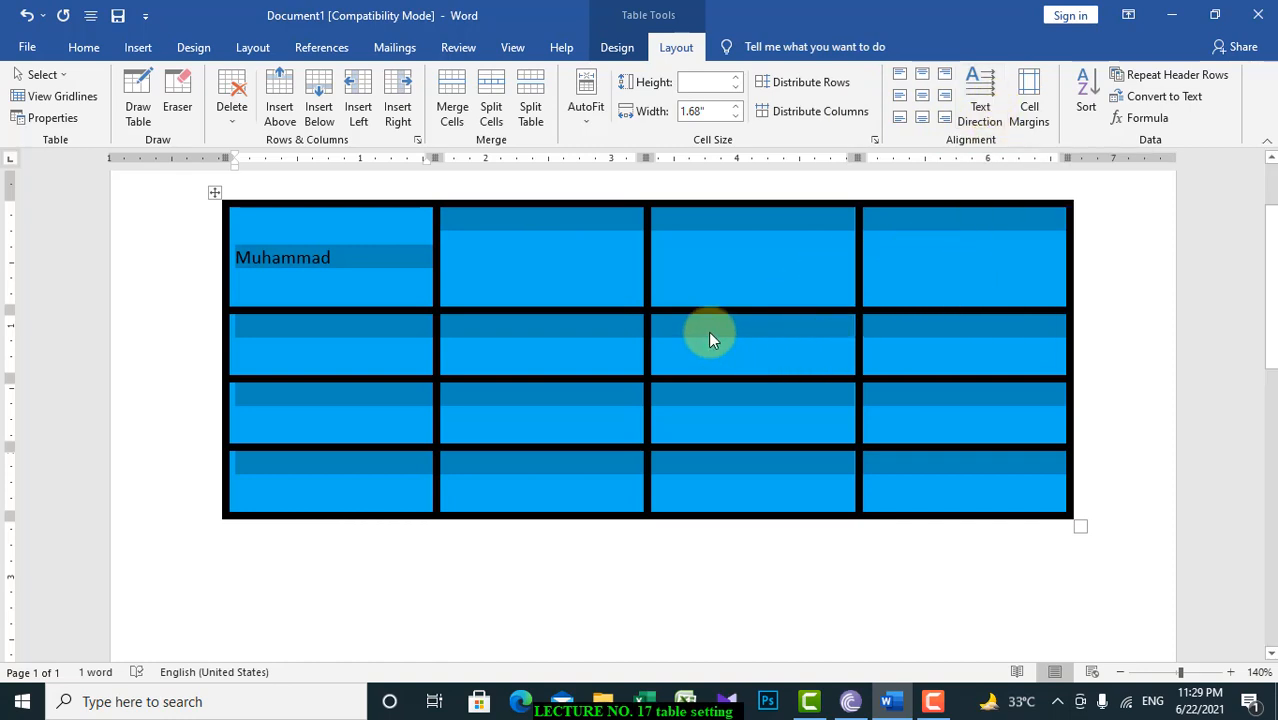
pyautogui.click(448, 272)
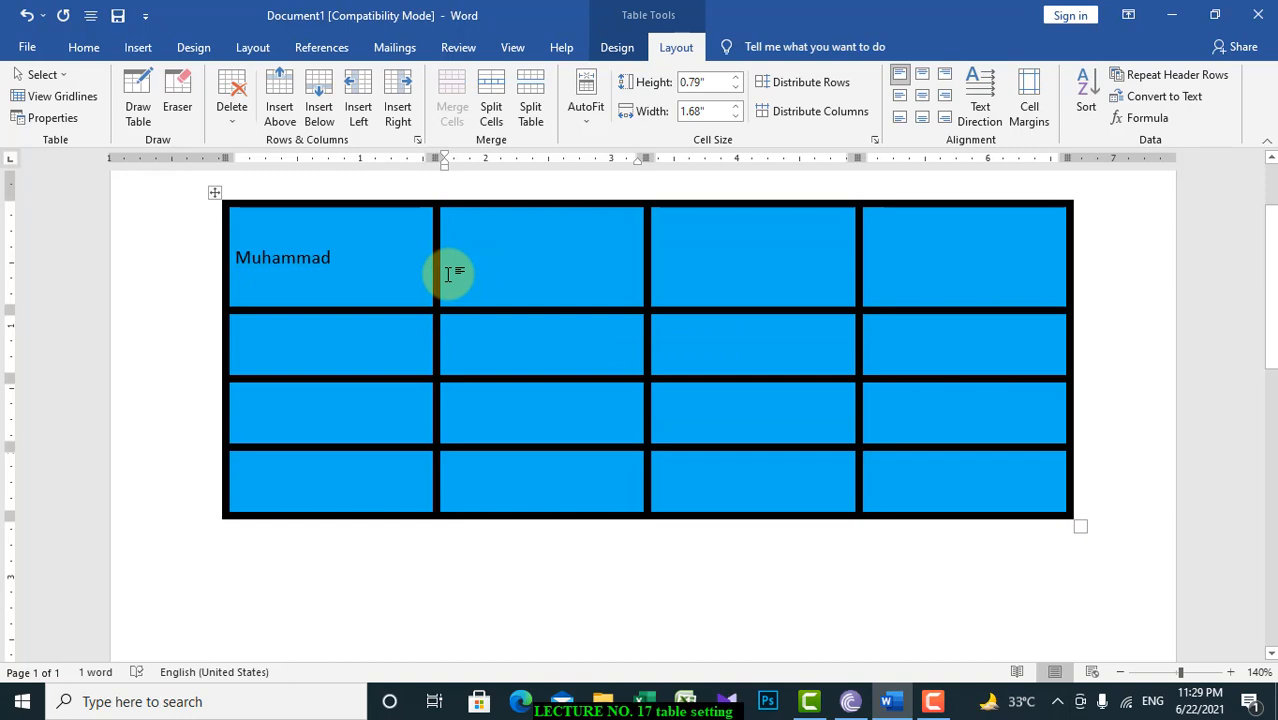